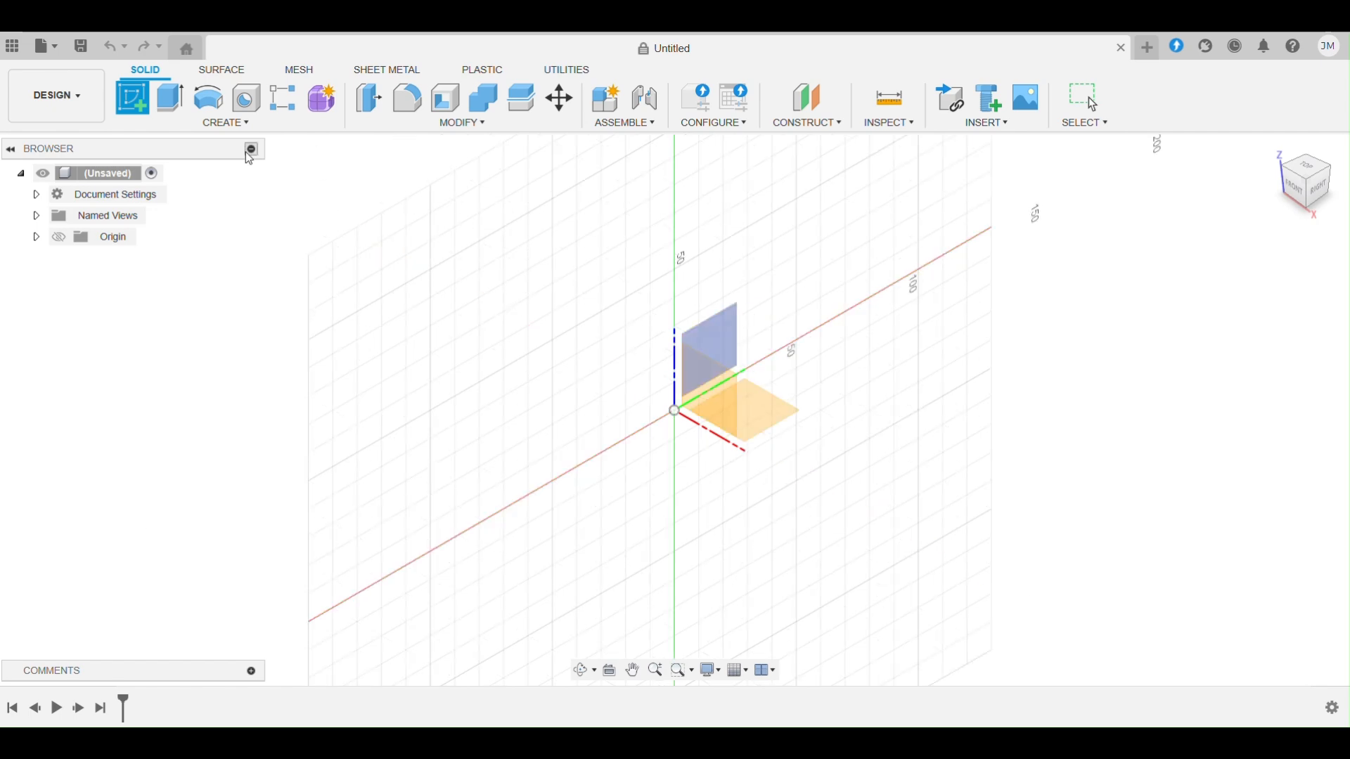
- Start a sketch on the horizontal XY plane and draw a two-point rectangle 50 mm wide and 42 mm high from the origin
{"action": "left_click", "coordinate": [771, 416]}
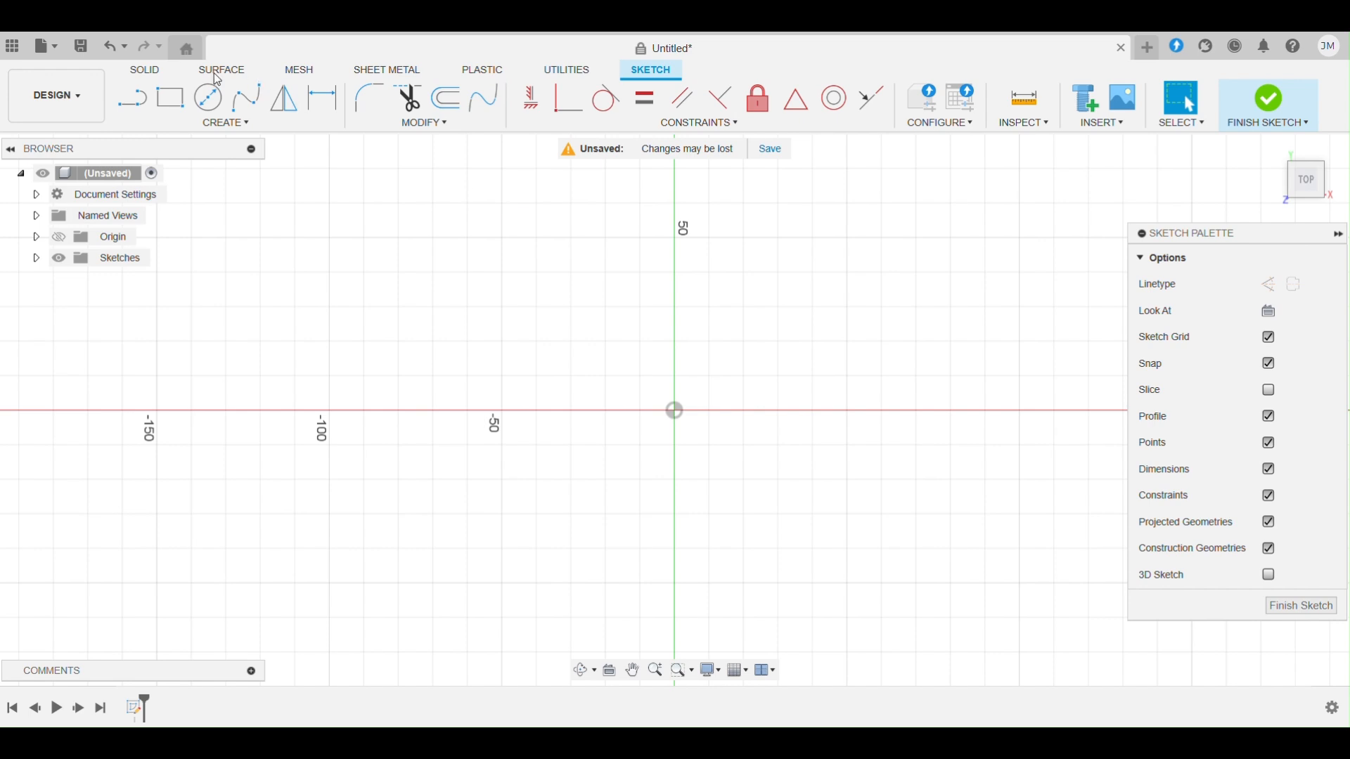
{"action": "left_click", "coordinate": [180, 103]}
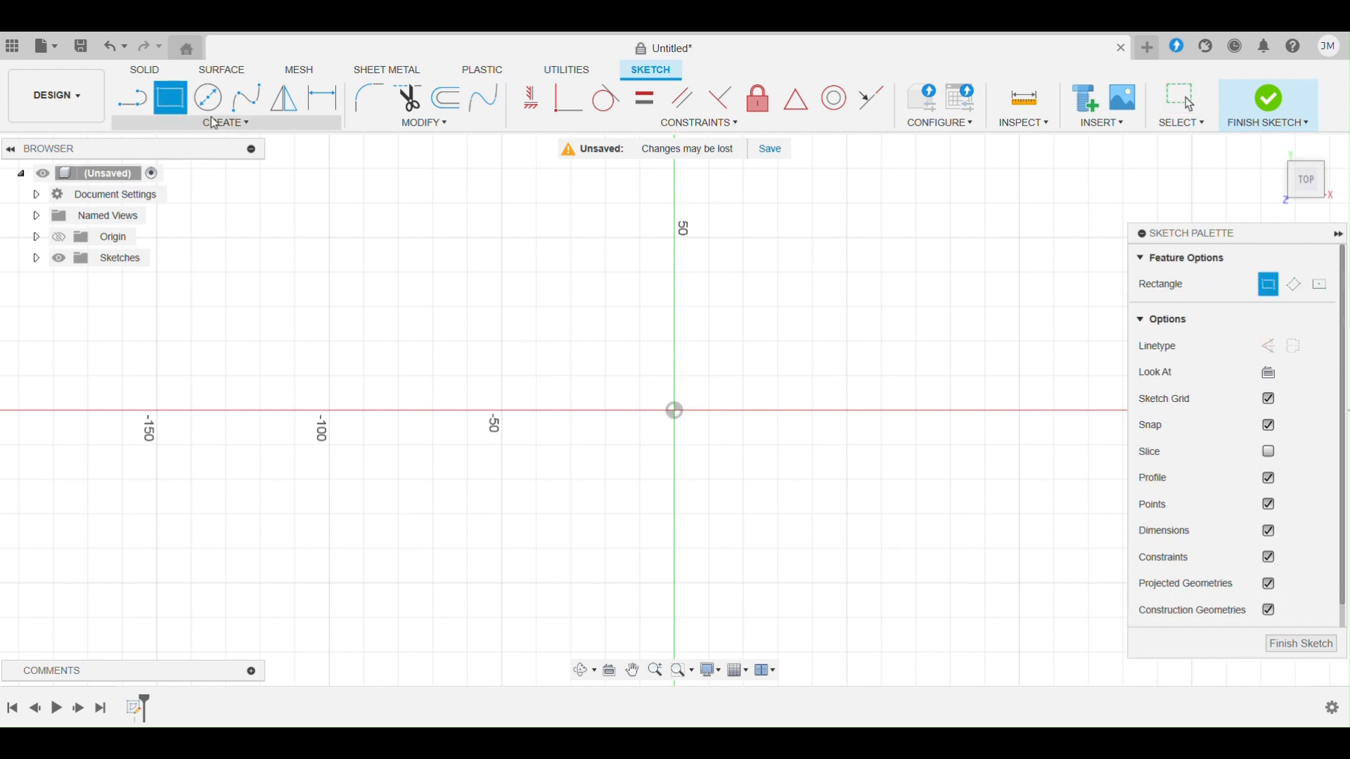
{"action": "left_click", "coordinate": [236, 125]}
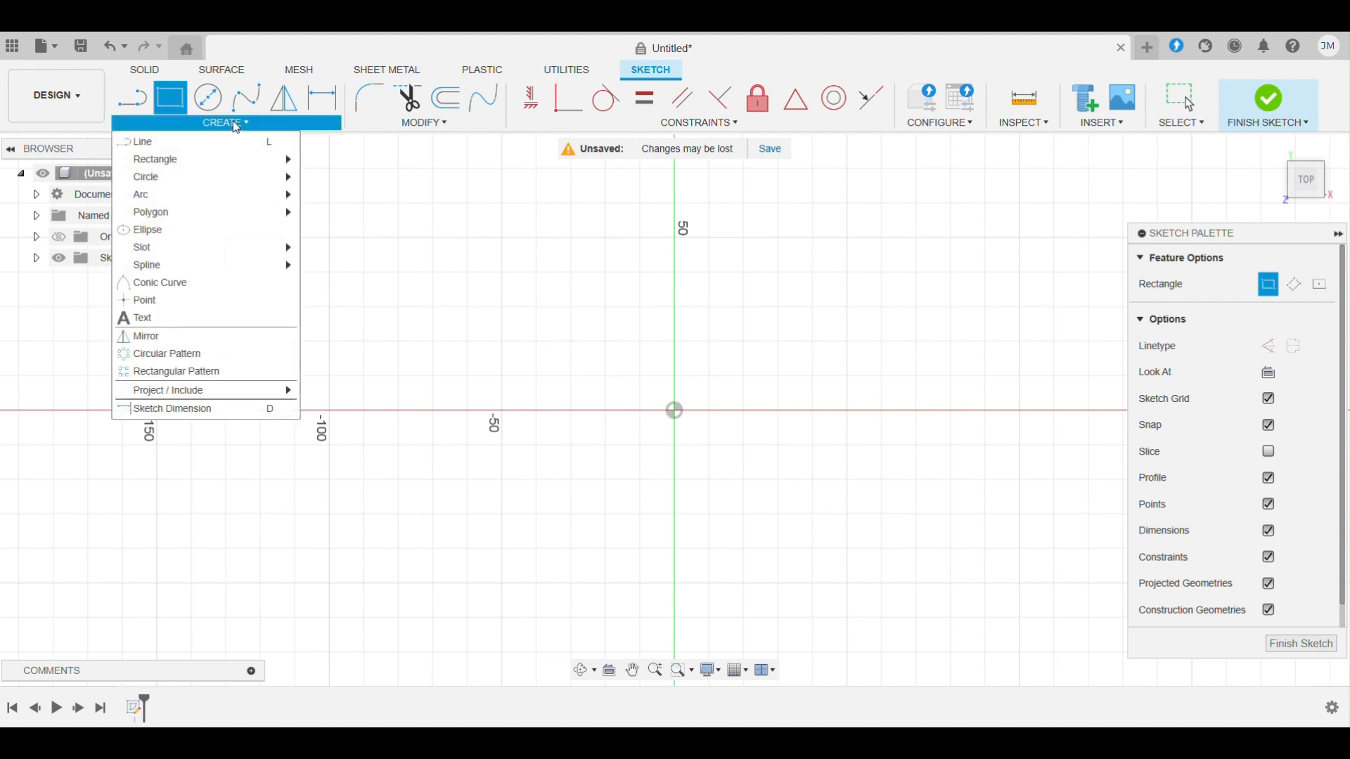
{"action": "mouse_move", "coordinate": [250, 159]}
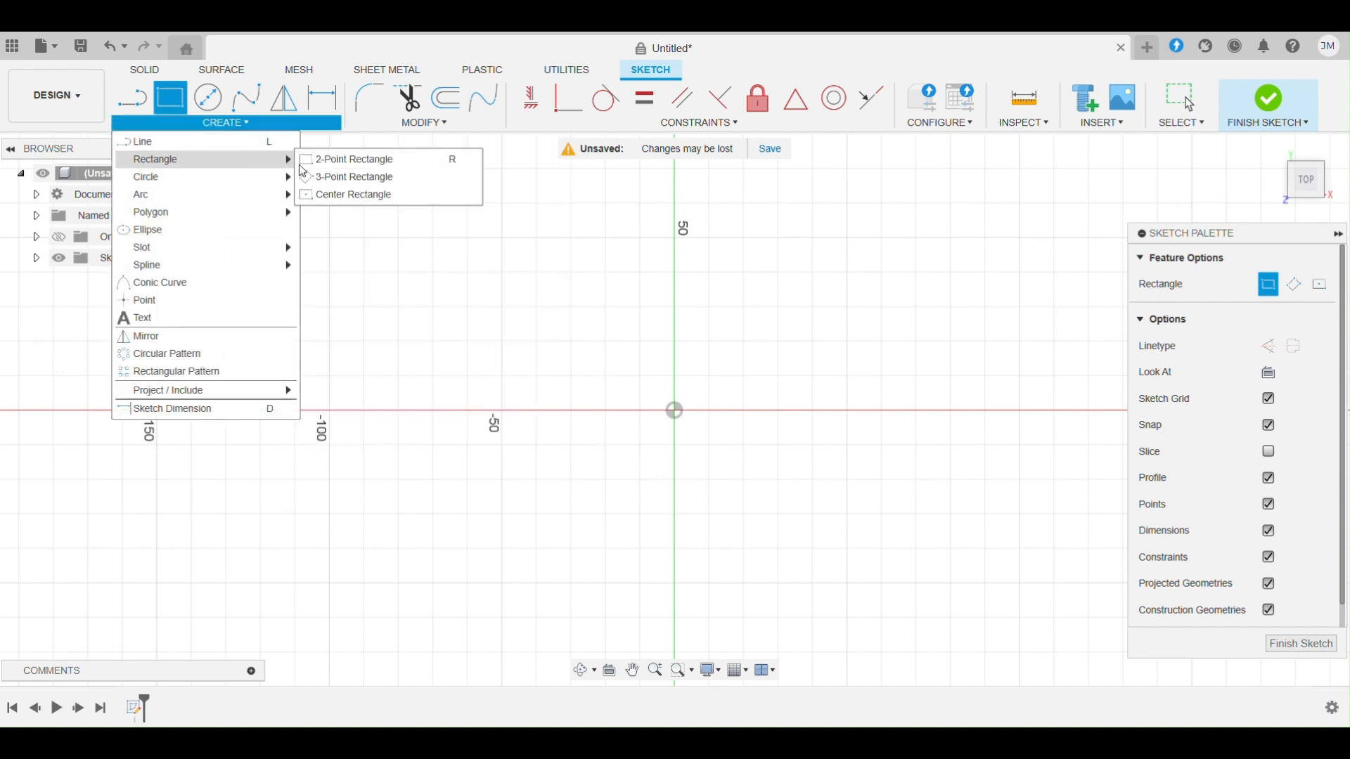
{"action": "left_click", "coordinate": [356, 194]}
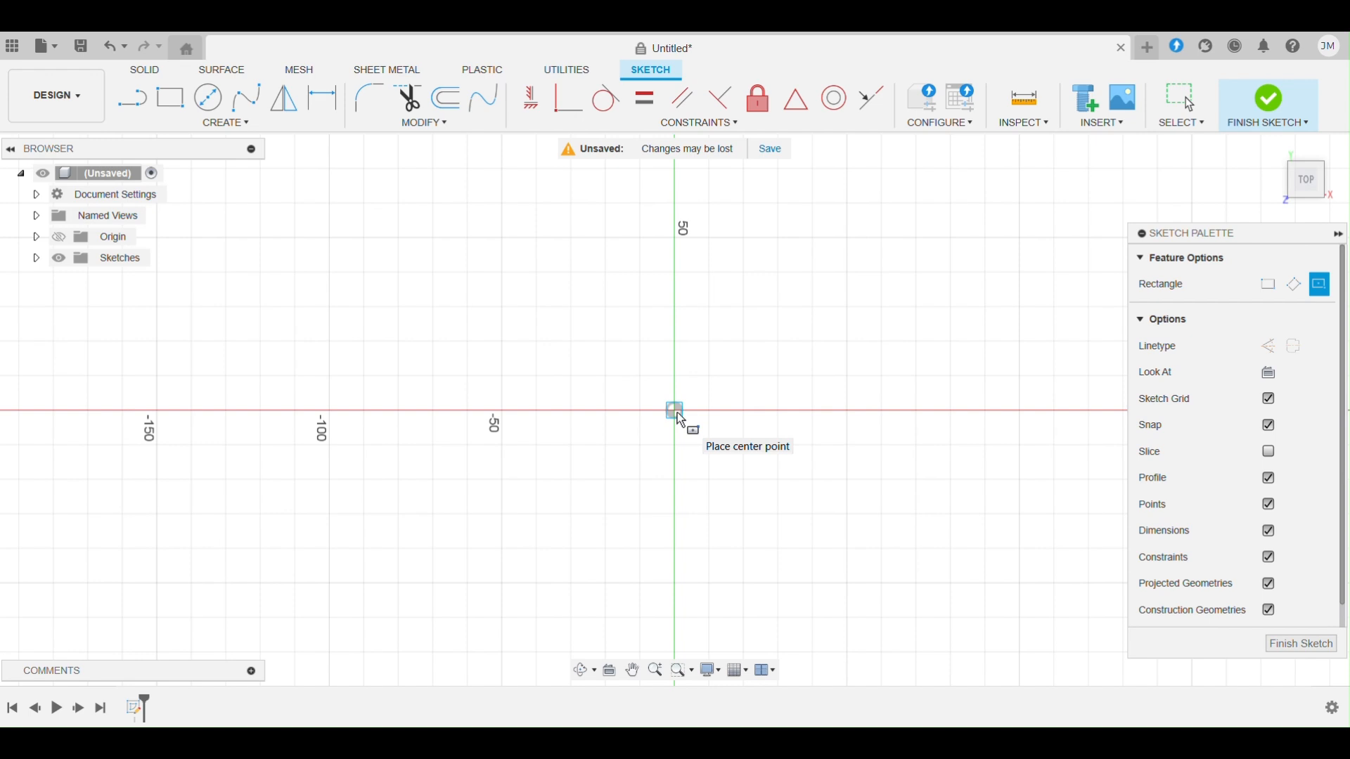
{"action": "left_click", "coordinate": [170, 98]}
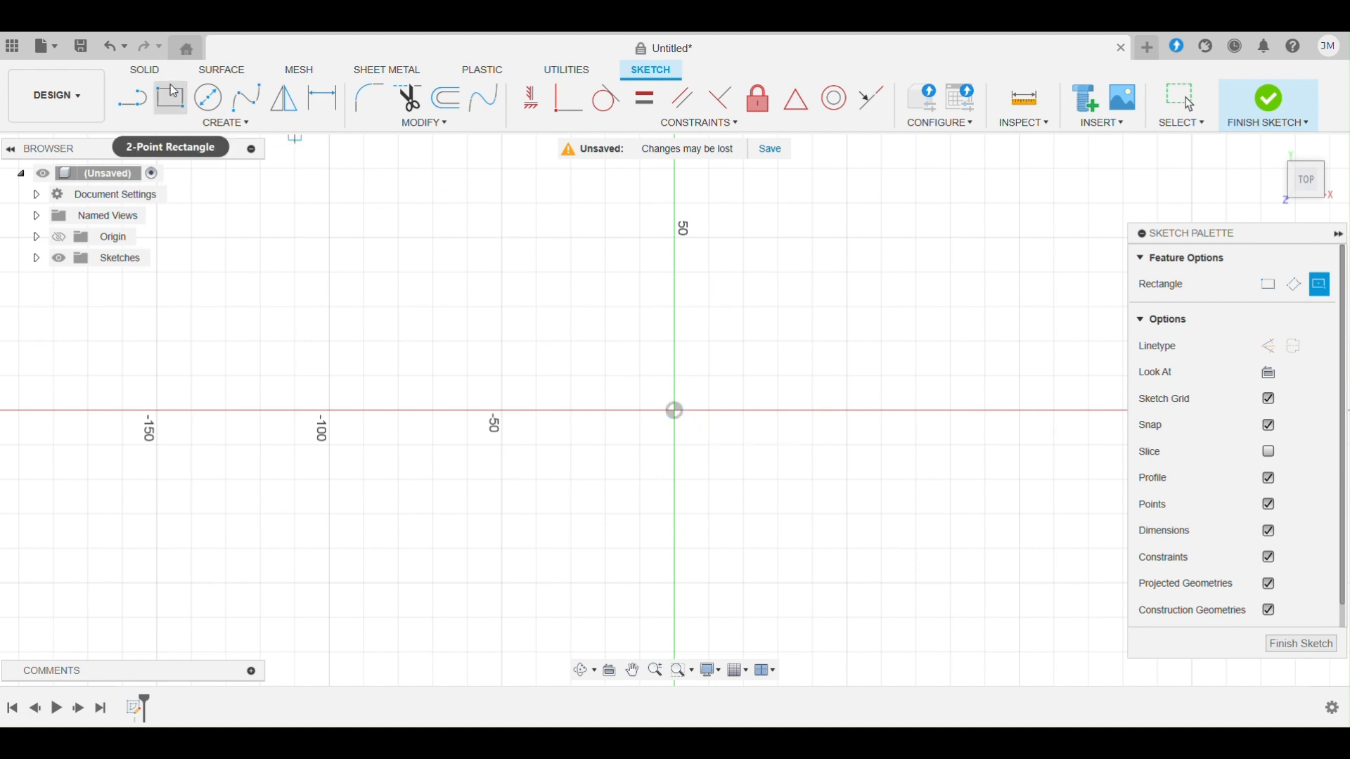
{"action": "left_click", "coordinate": [675, 410]}
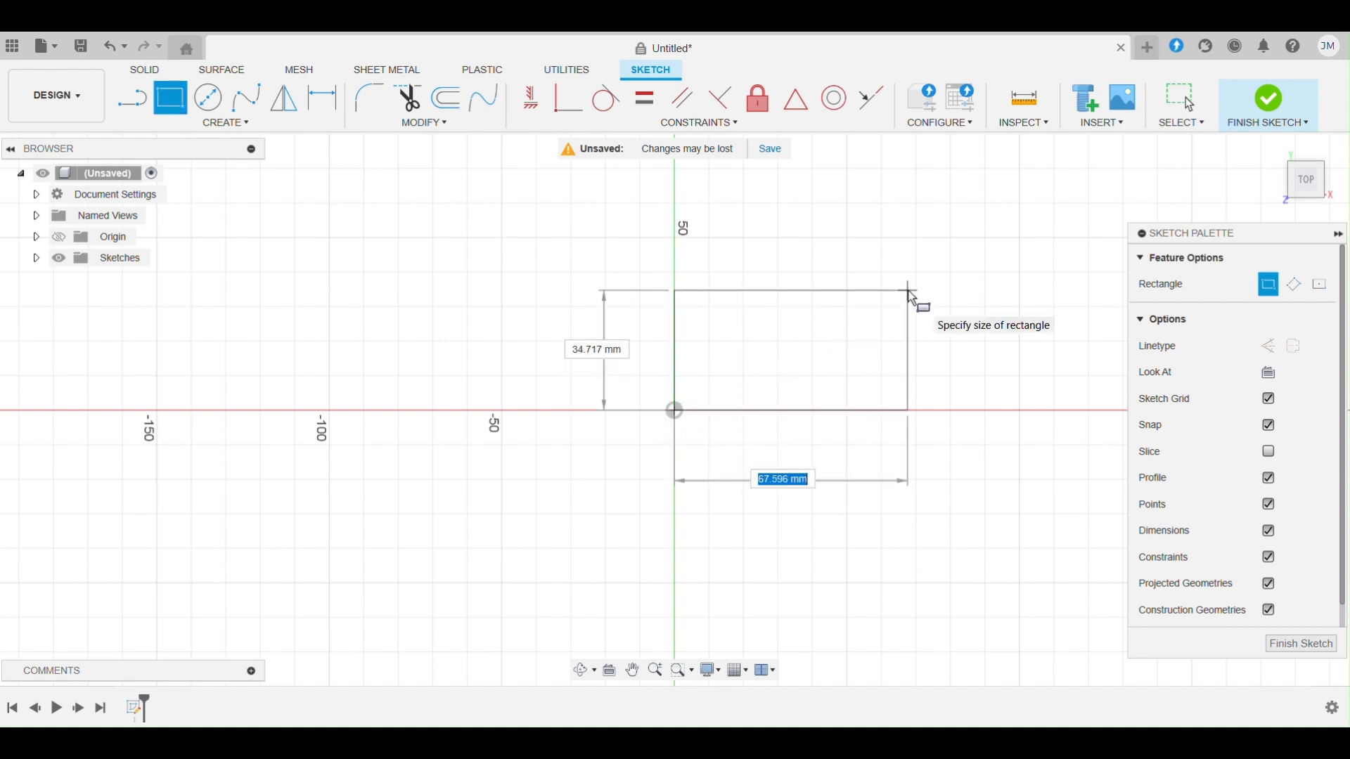
{"action": "type", "text": "50"}
{"action": "key", "text": "Tab"}
{"action": "type", "text": "42"}
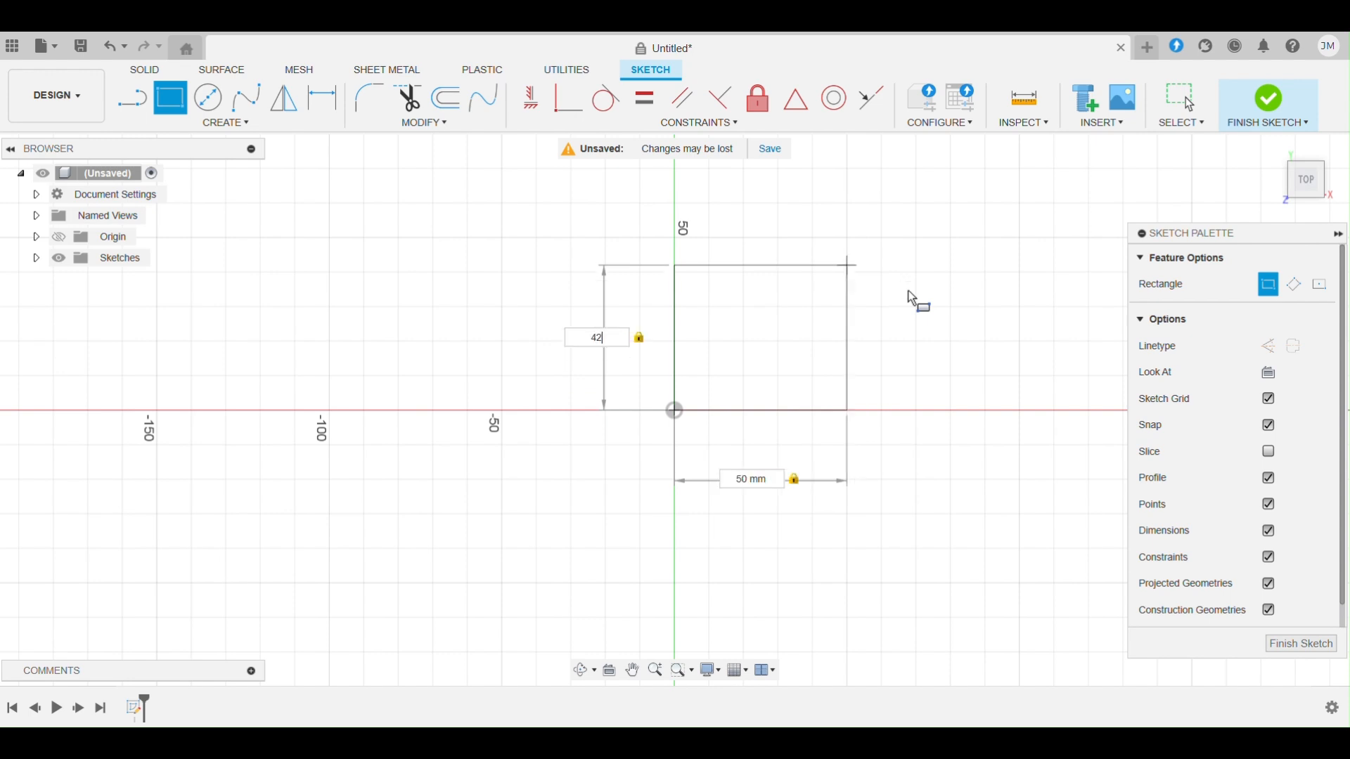
{"action": "key", "text": "Return"}
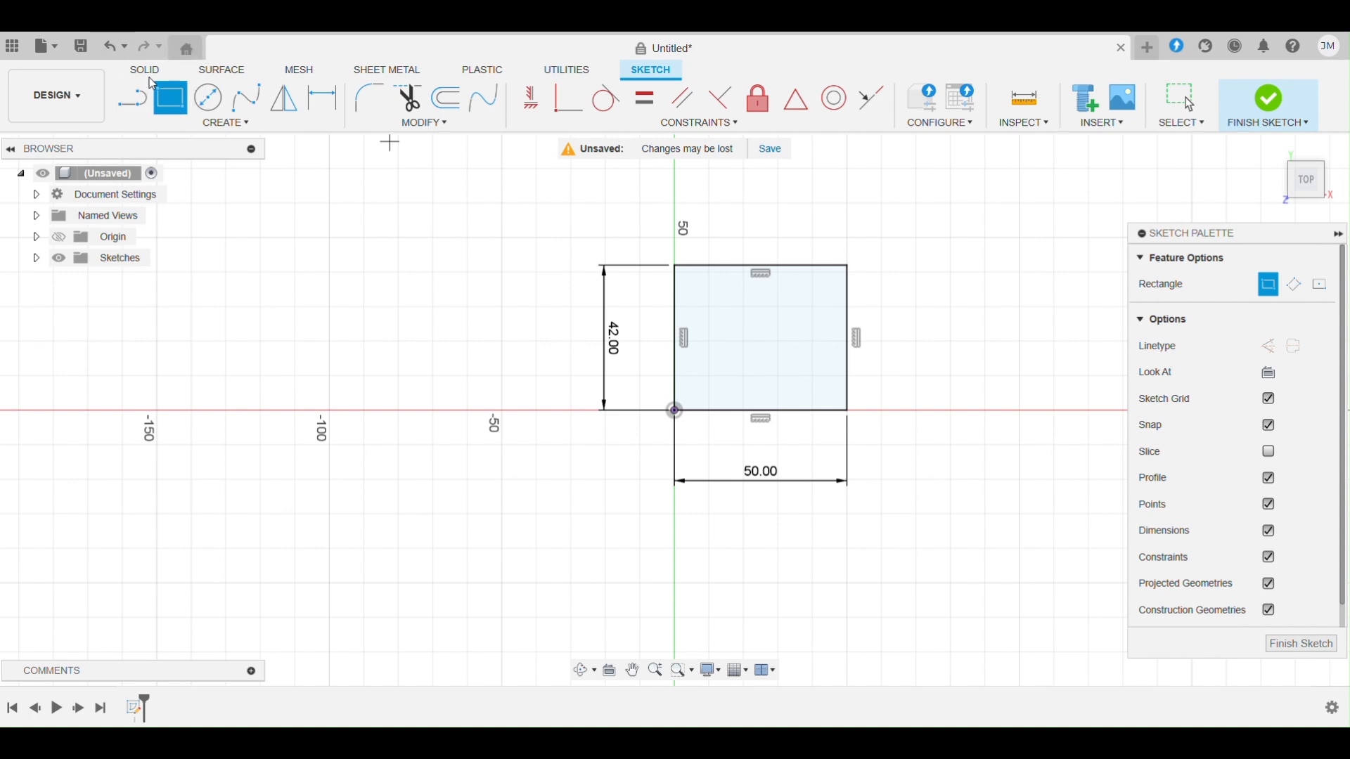
- Draw a center rectangle centered on the origin, overlapping the 50 by 42 mm rectangle
{"action": "left_click", "coordinate": [225, 123]}
{"action": "mouse_move", "coordinate": [261, 166]}
{"action": "left_click", "coordinate": [349, 194]}
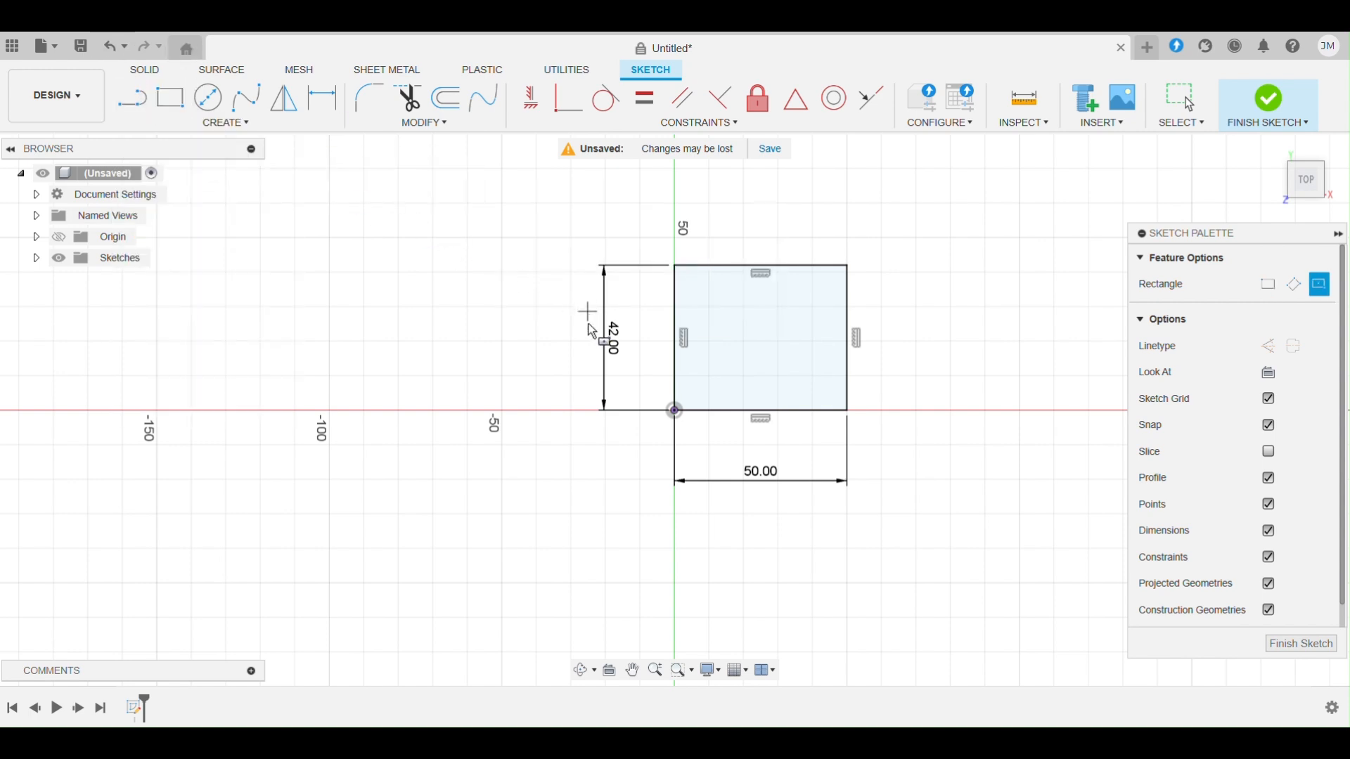
{"action": "left_click", "coordinate": [674, 411]}
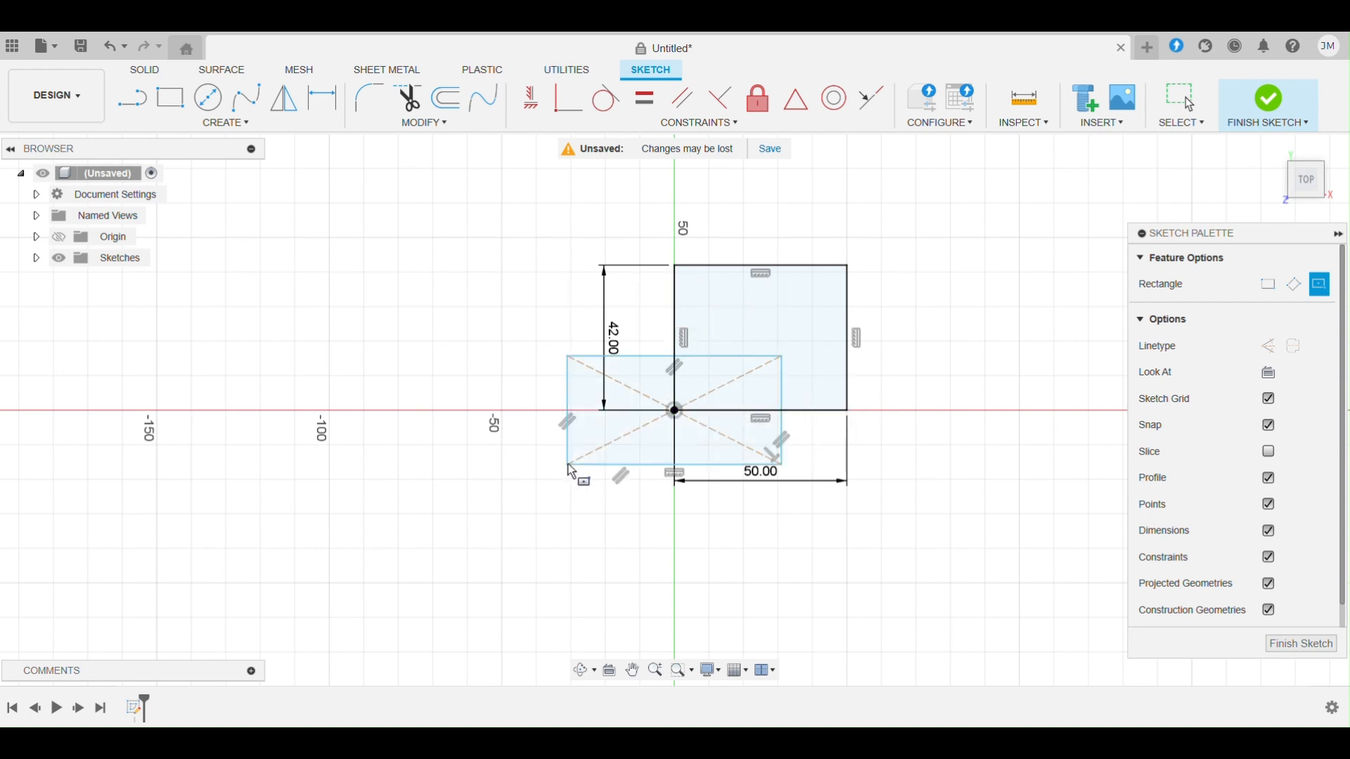
{"action": "key", "text": "Escape"}
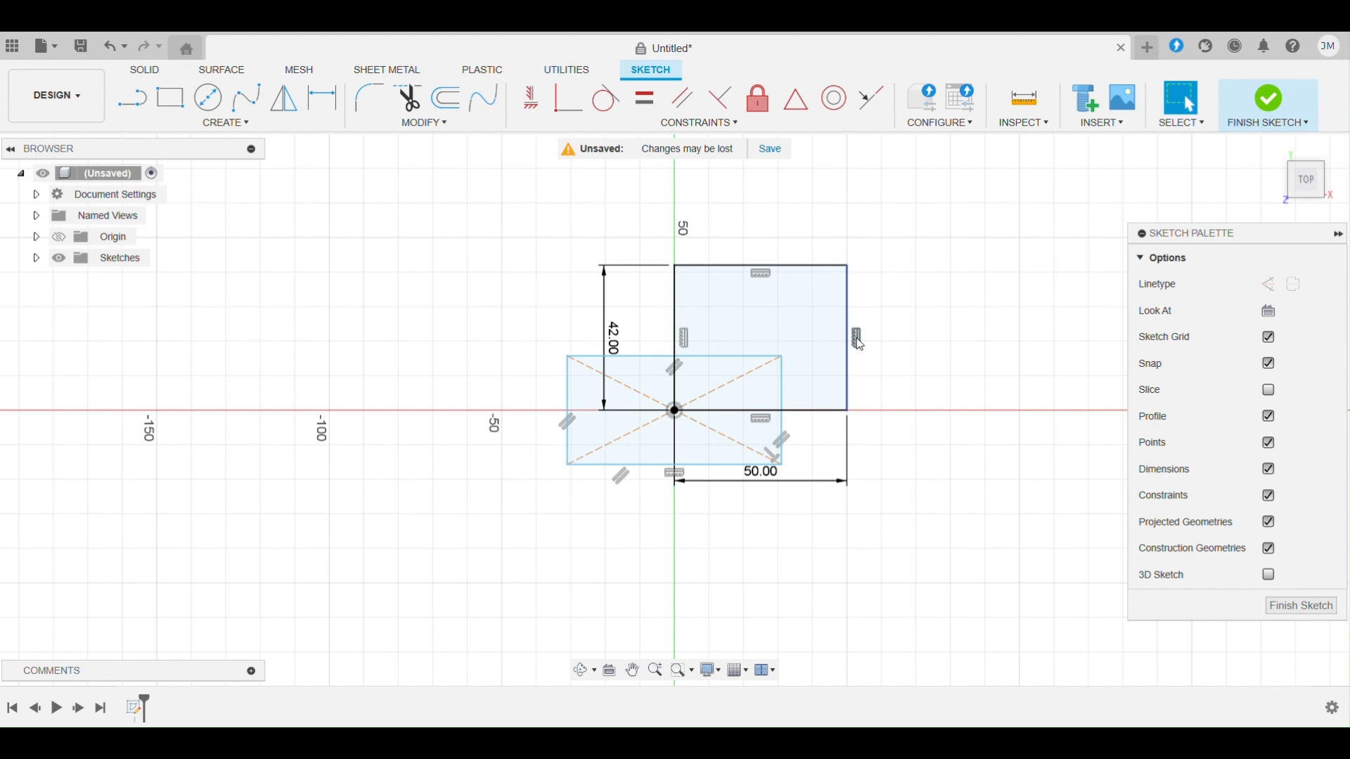
- Examine the closed profile and the center rectangle's horizontal and parallel constraints
{"action": "left_click", "coordinate": [731, 291]}
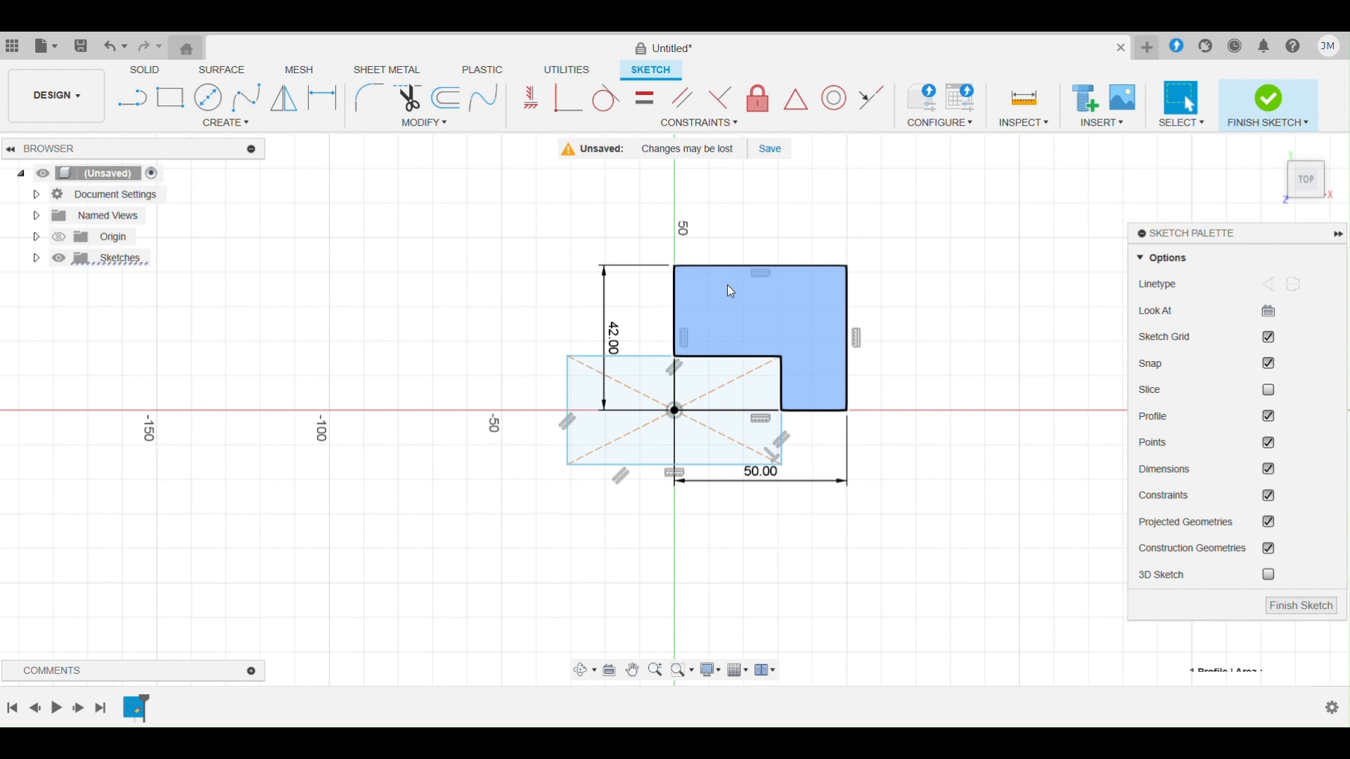
{"action": "key", "text": "Escape"}
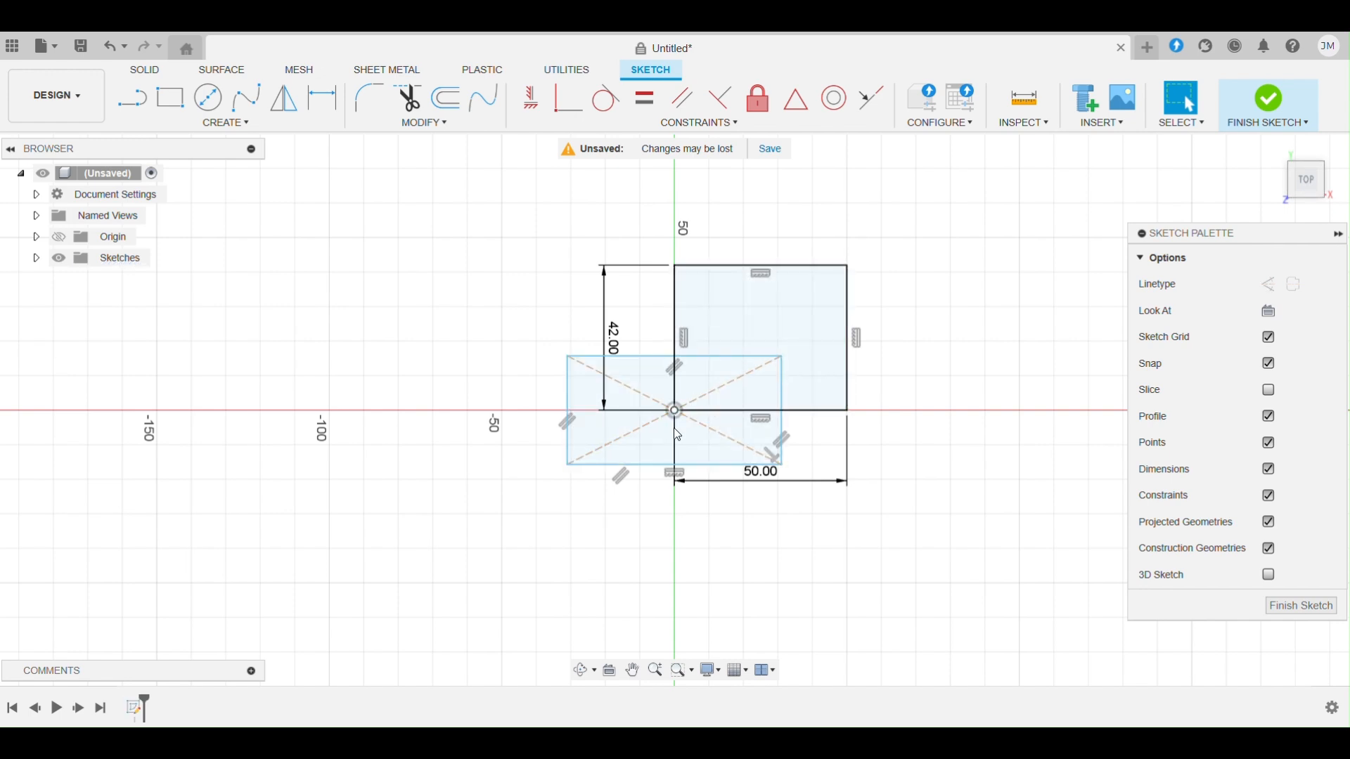
{"action": "left_click", "coordinate": [668, 473]}
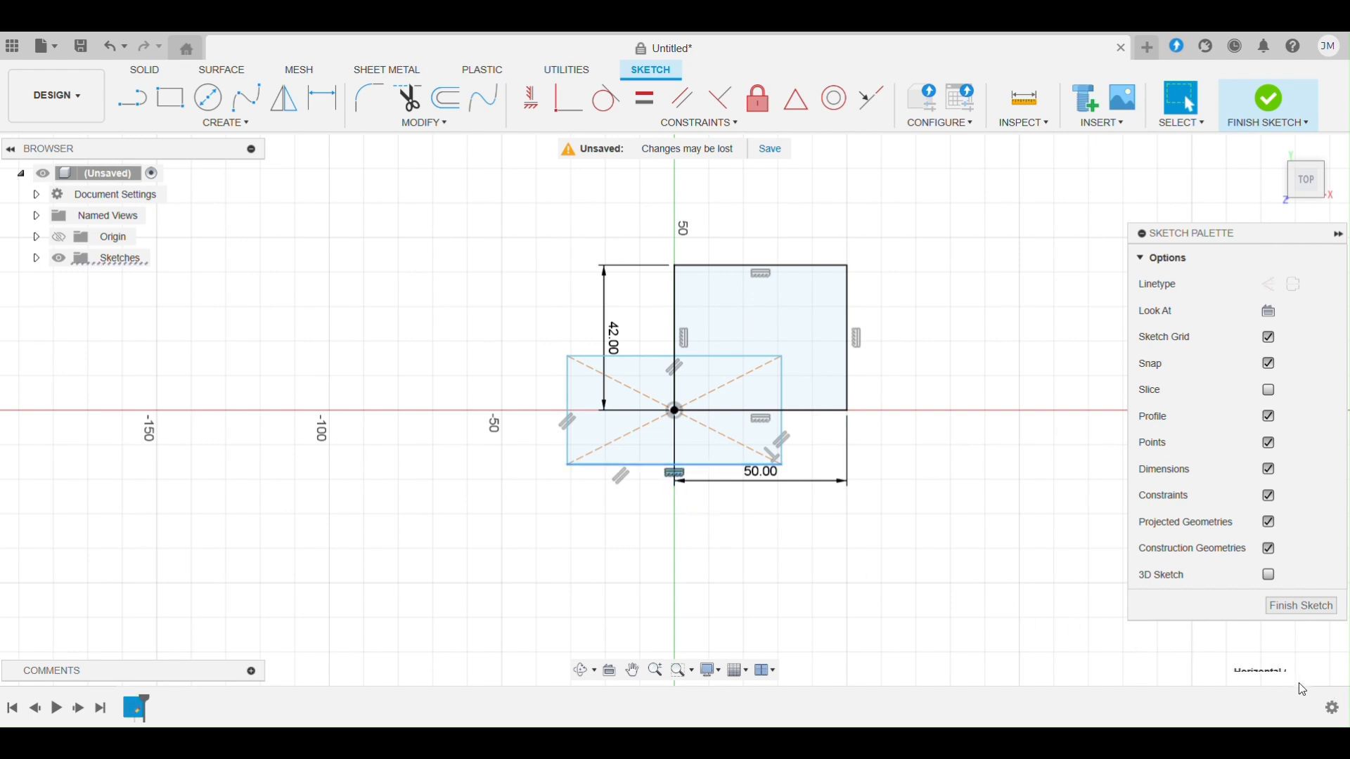
{"action": "left_click", "coordinate": [784, 440]}
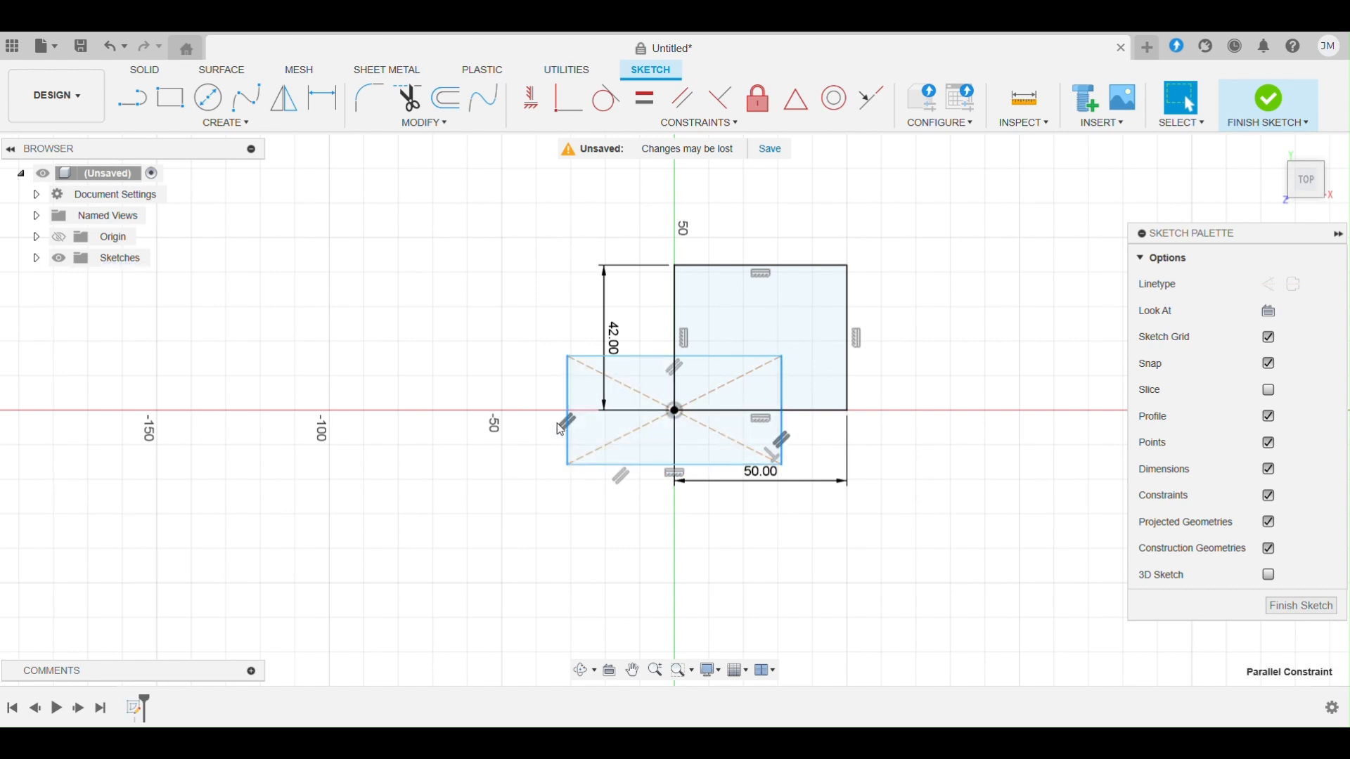
{"action": "left_click", "coordinate": [620, 476]}
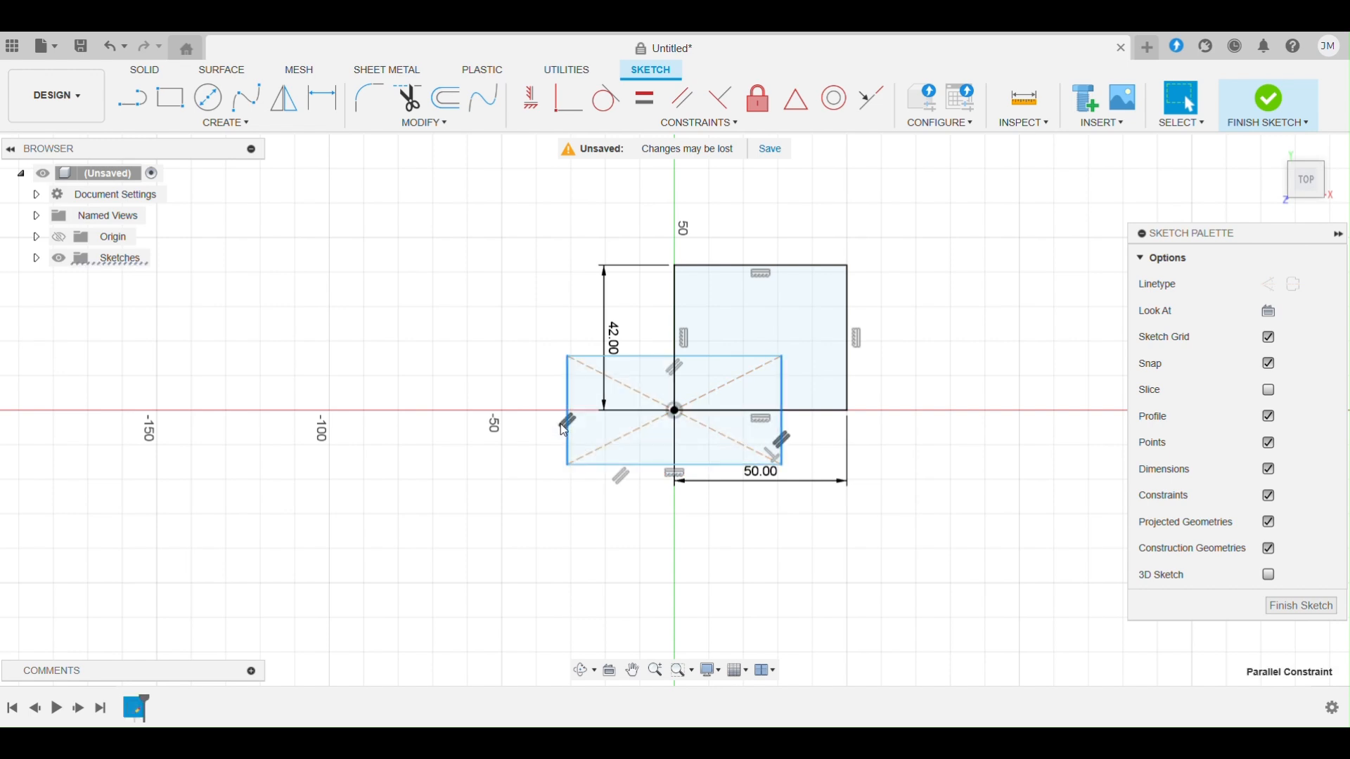
{"action": "left_click", "coordinate": [619, 473]}
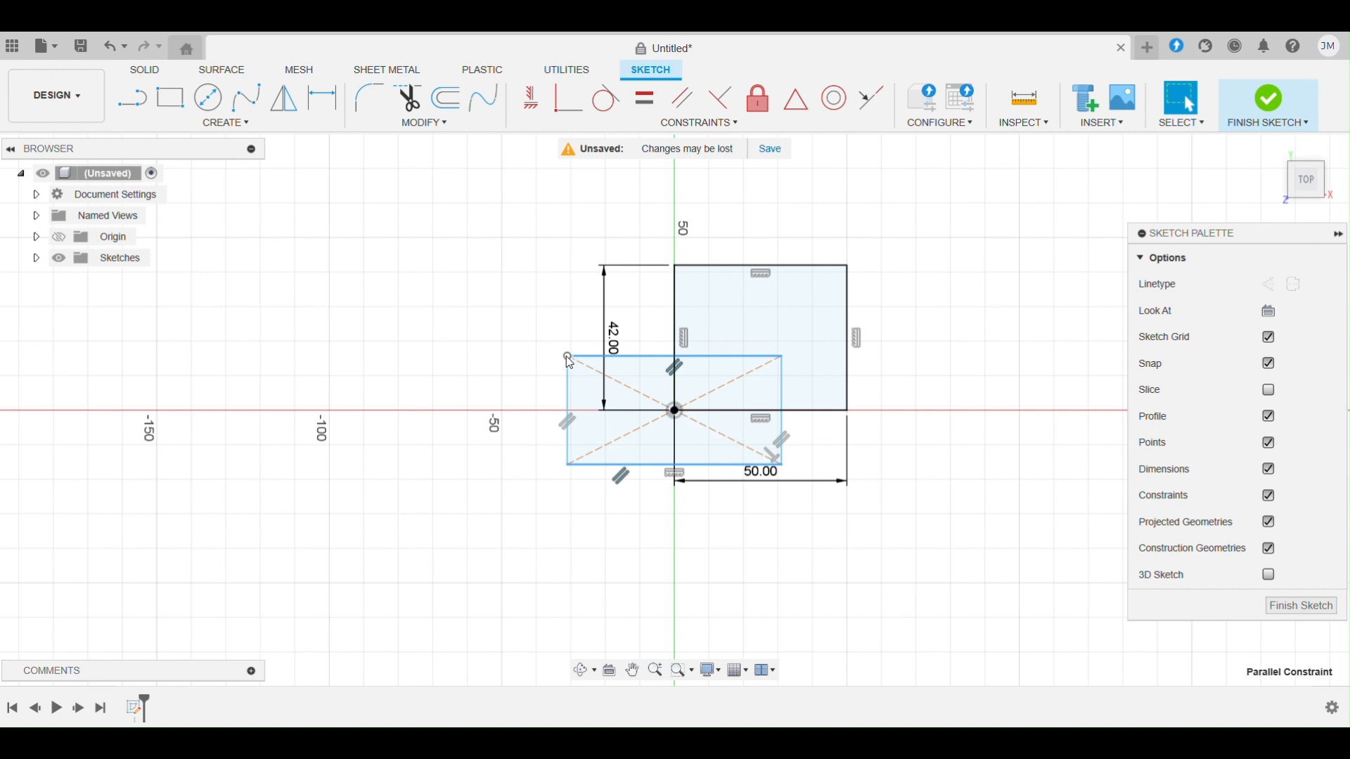
- Delete the center rectangle's parallel constraints and pull its upper-left corner out to about X -81 mm, Y 62 mm
{"action": "left_click_drag", "start_coordinate": [568, 357], "coordinate": [520, 341]}
{"action": "left_click", "coordinate": [754, 502]}
{"action": "key", "text": "Delete"}
{"action": "mouse_move", "coordinate": [520, 336]}
{"action": "left_mouse_down"}
{"action": "mouse_move", "coordinate": [482, 353]}
{"action": "mouse_move", "coordinate": [514, 248]}
{"action": "mouse_move", "coordinate": [551, 223]}
{"action": "mouse_move", "coordinate": [473, 246]}
{"action": "mouse_move", "coordinate": [458, 232]}
{"action": "mouse_move", "coordinate": [477, 226]}
{"action": "left_mouse_up"}
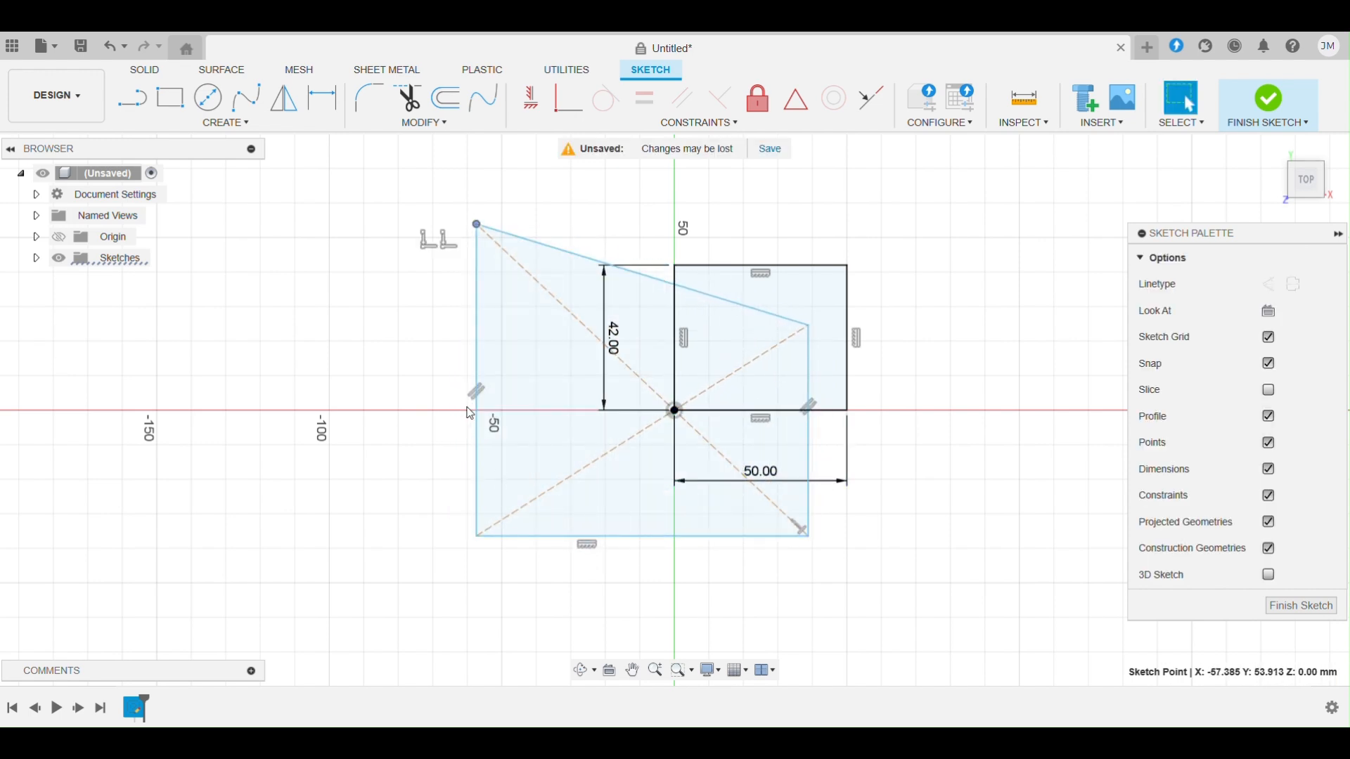
{"action": "left_click", "coordinate": [472, 391]}
{"action": "key", "text": "Delete"}
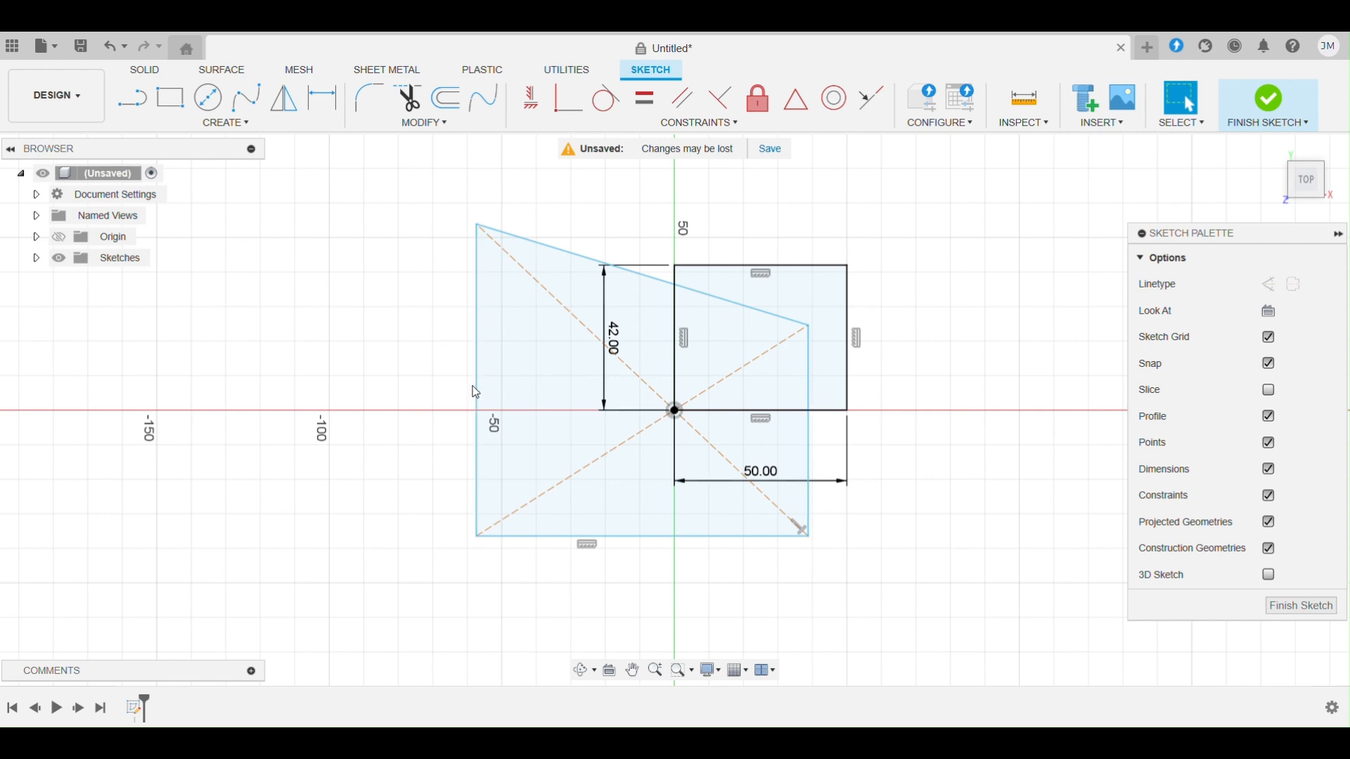
{"action": "mouse_move", "coordinate": [476, 225]}
{"action": "left_mouse_down"}
{"action": "mouse_move", "coordinate": [402, 279]}
{"action": "mouse_move", "coordinate": [419, 301]}
{"action": "left_mouse_up"}
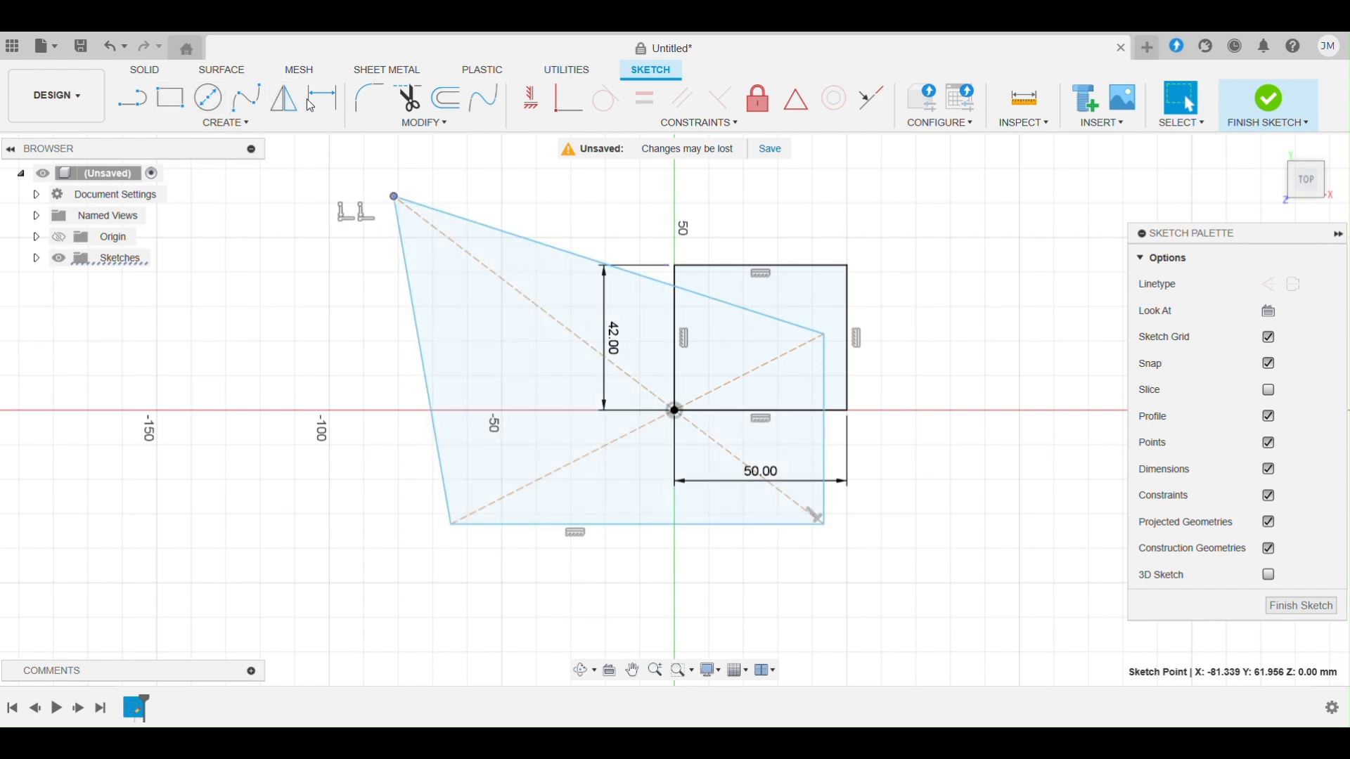
- Draw a horizontal line about 158 mm long across both shapes and convert it to a centerline
{"action": "left_click", "coordinate": [224, 123]}
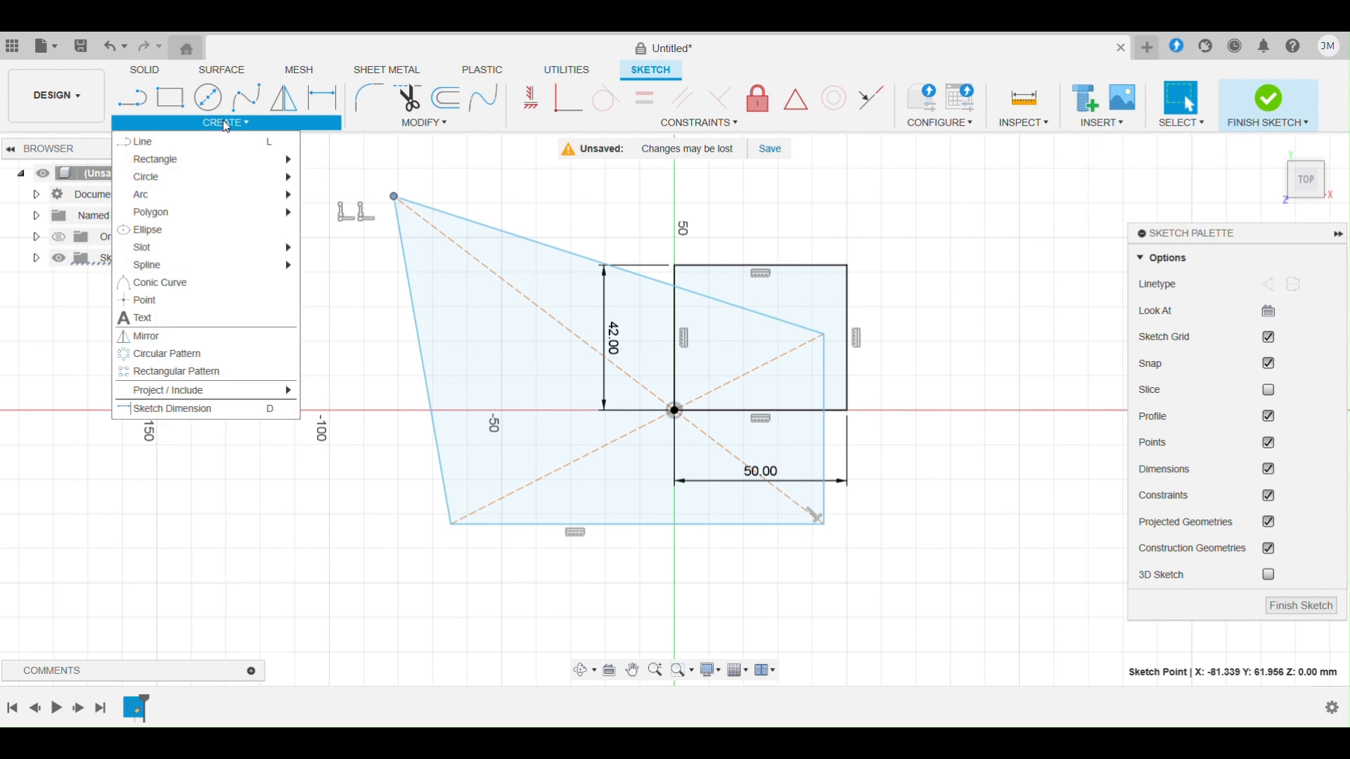
{"action": "left_click", "coordinate": [162, 141]}
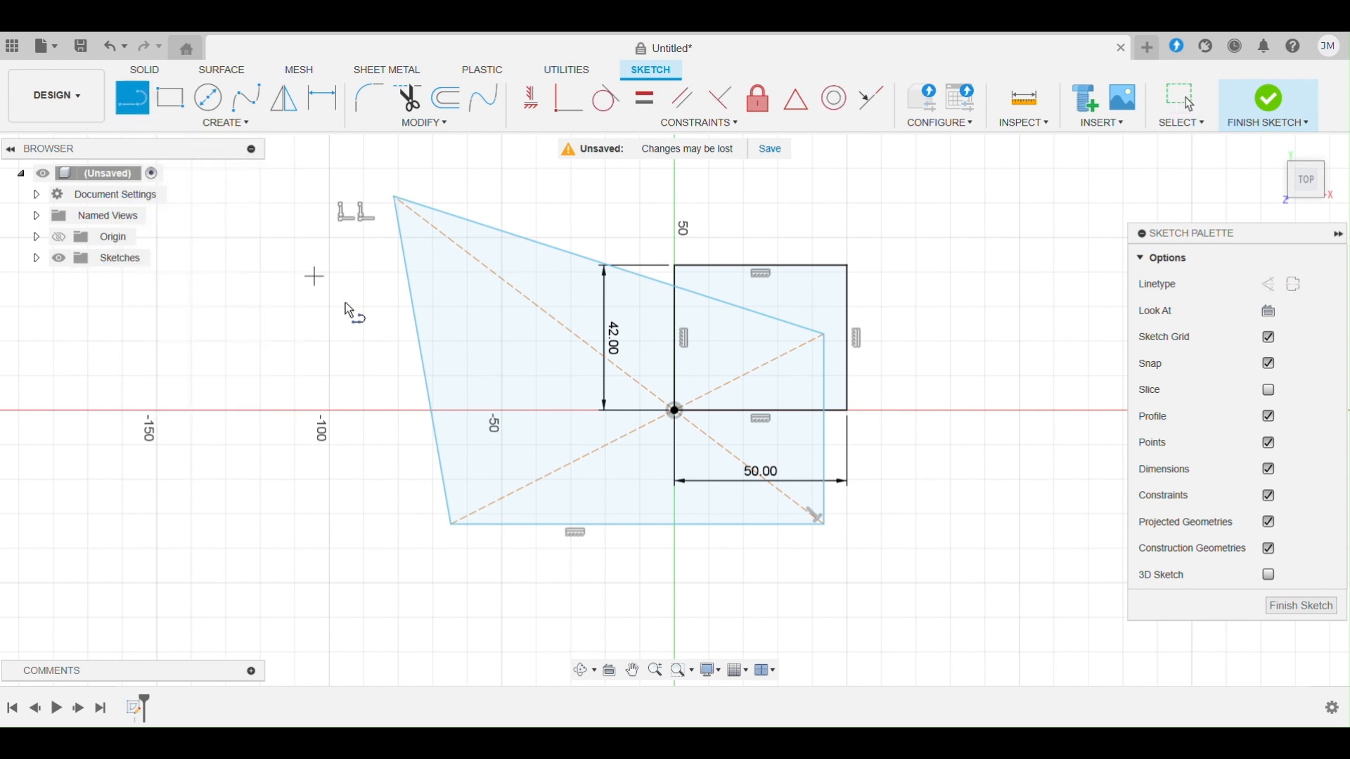
{"action": "left_click", "coordinate": [371, 335]}
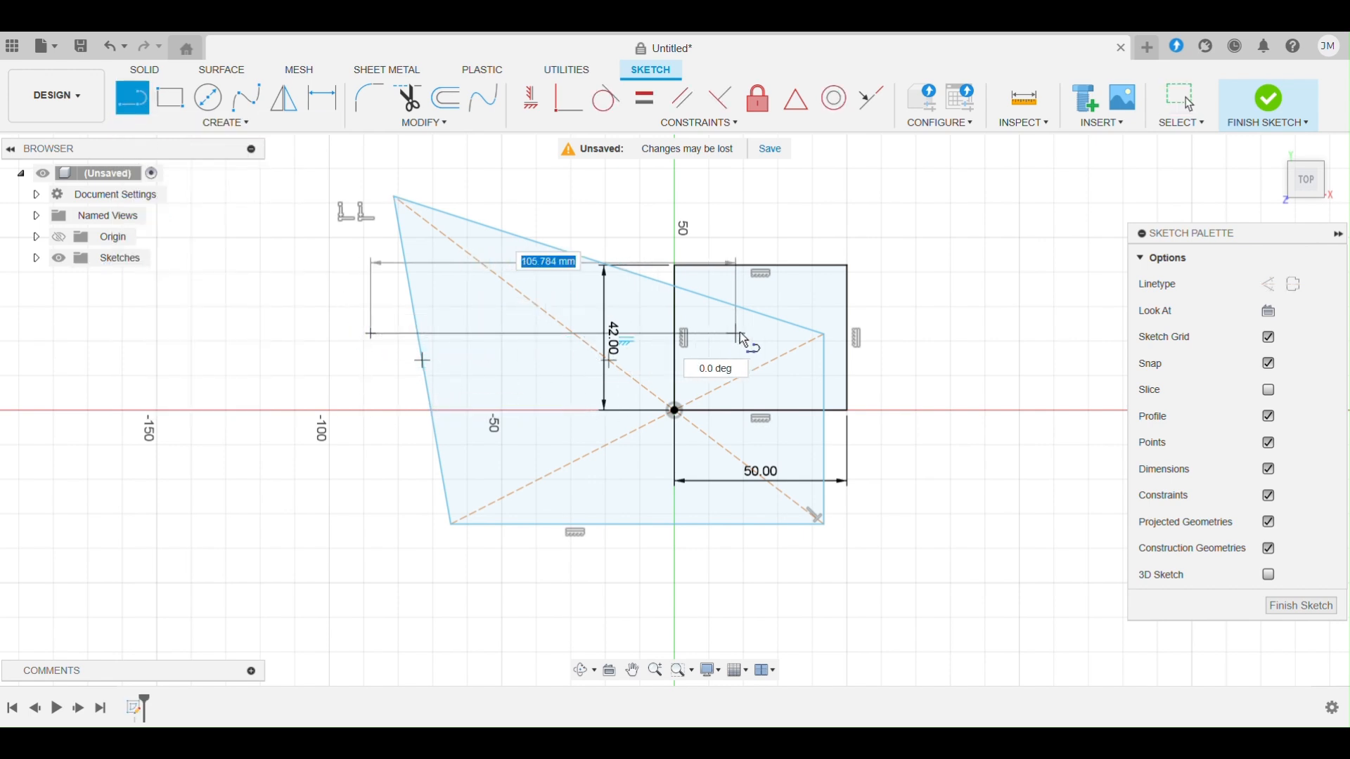
{"action": "left_click", "coordinate": [917, 335]}
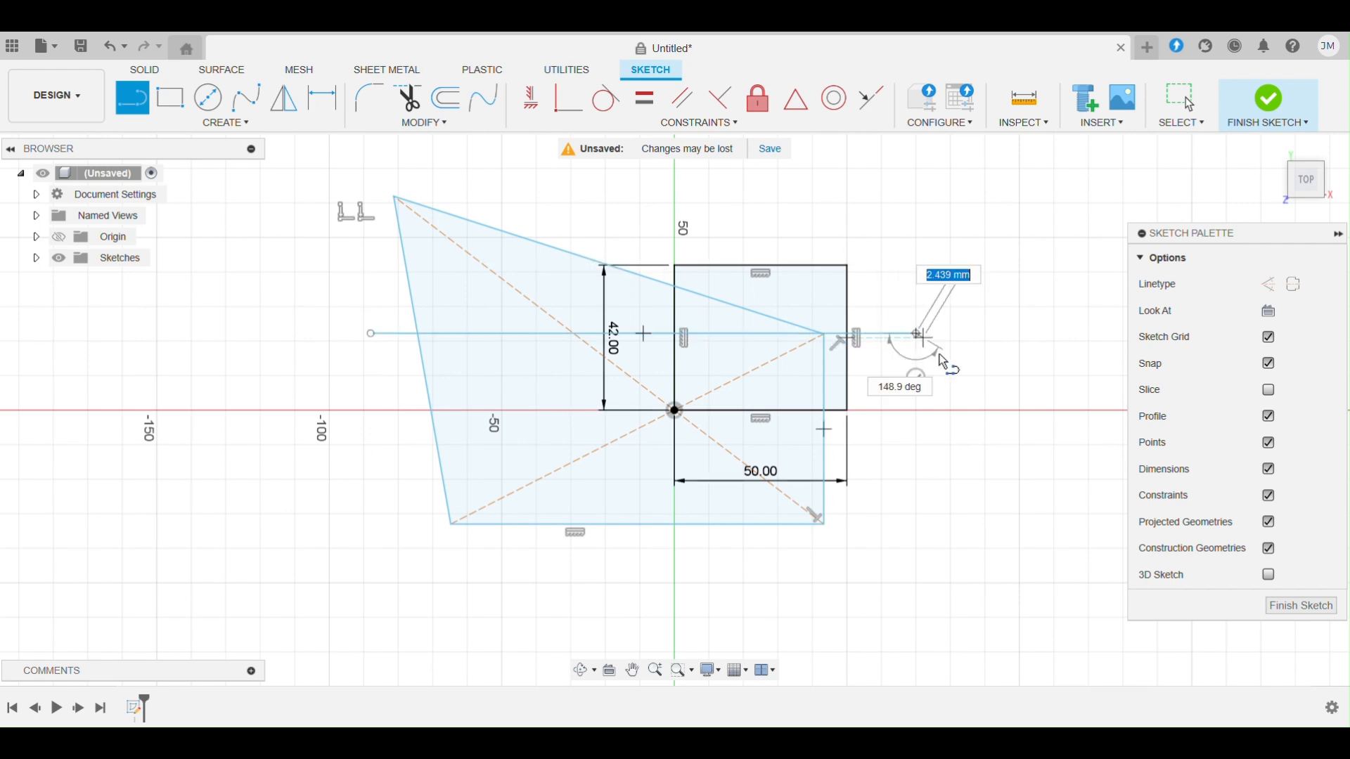
{"action": "key", "text": "Escape"}
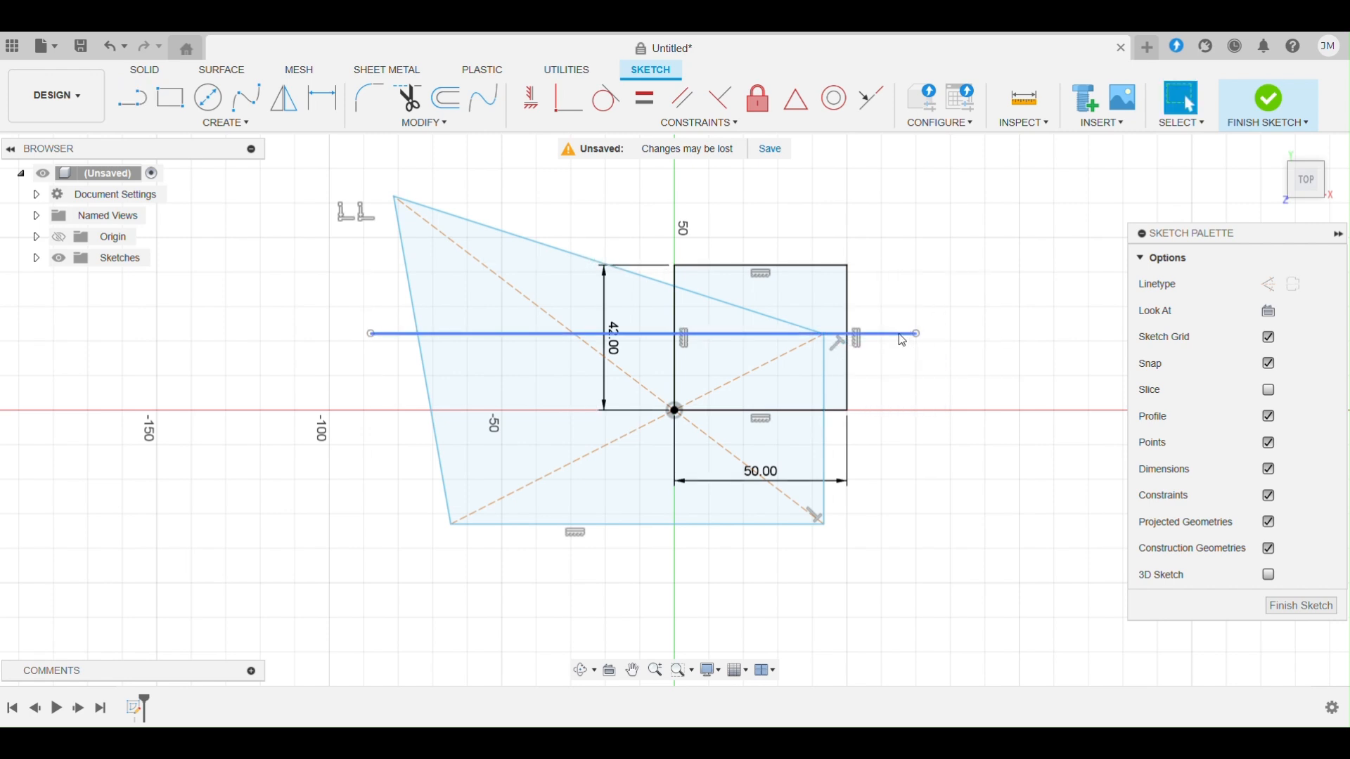
{"action": "right_click", "coordinate": [903, 341]}
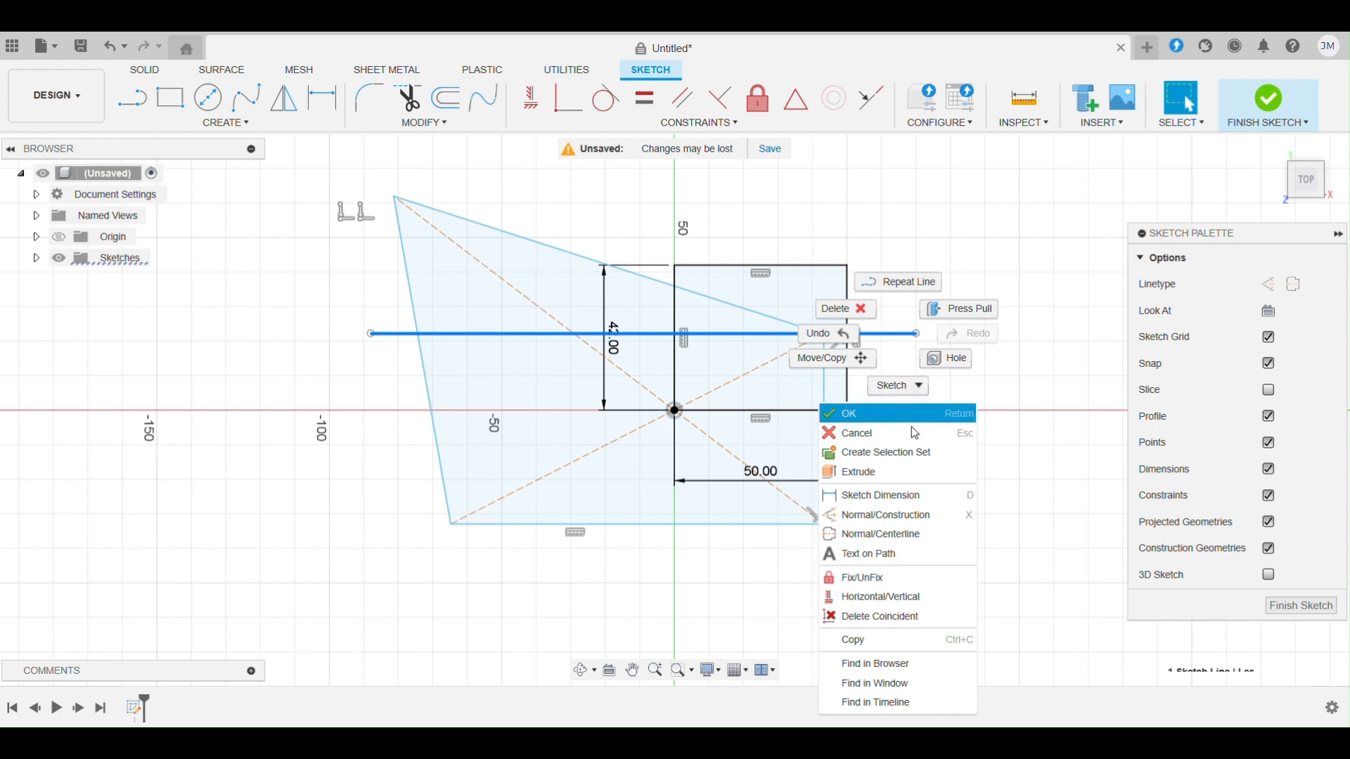
{"action": "left_click", "coordinate": [920, 533]}
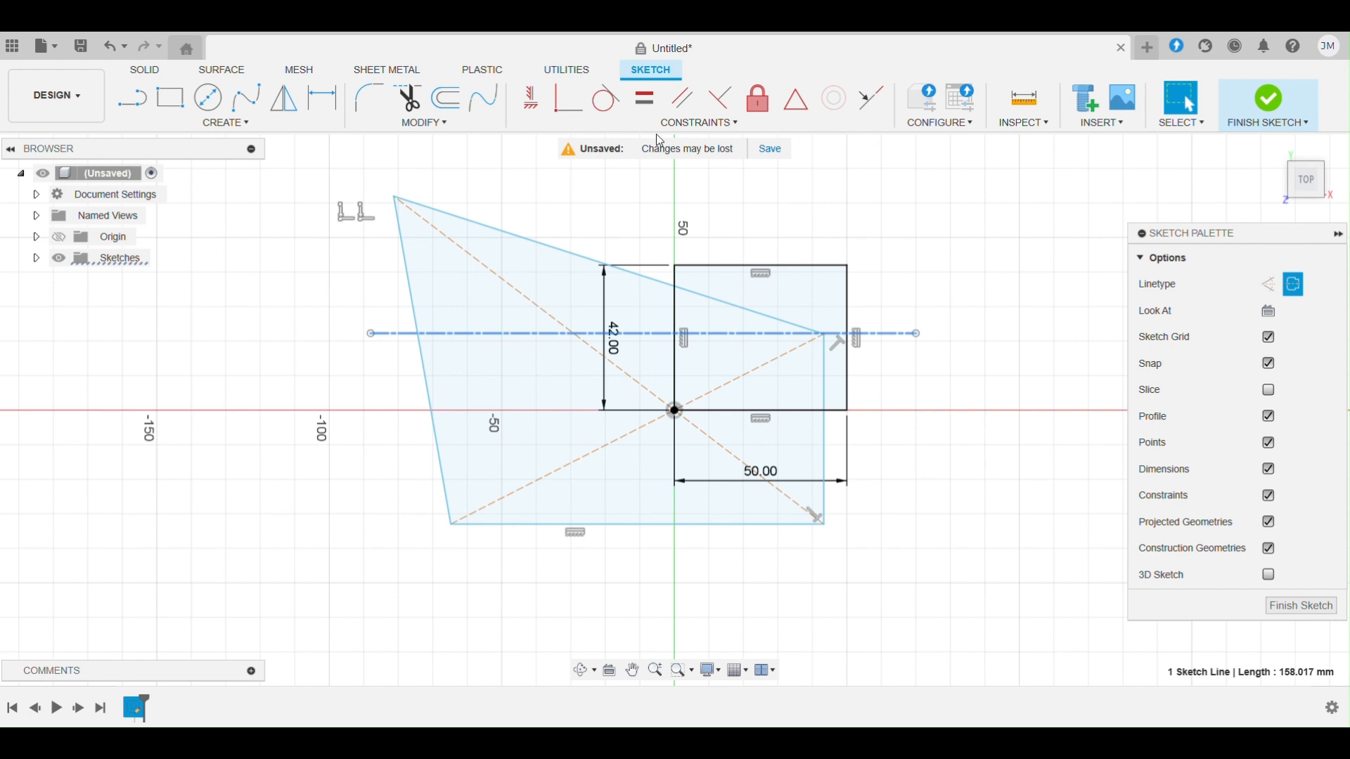
- Delete all existing sketch geometry and draw a center rectangle about 92 by 51 mm centered on the origin
{"action": "left_click_drag", "start_coordinate": [320, 175], "coordinate": [963, 595]}
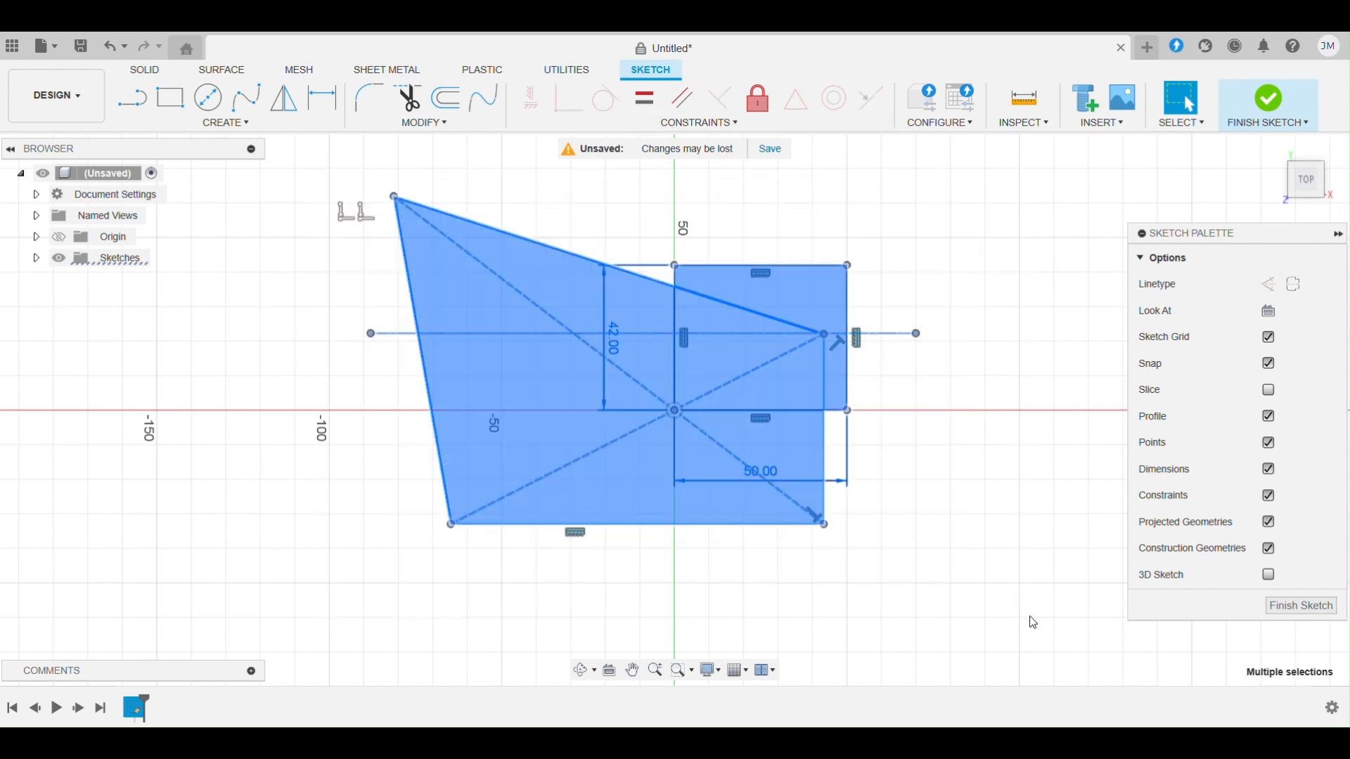
{"action": "key", "text": "Delete"}
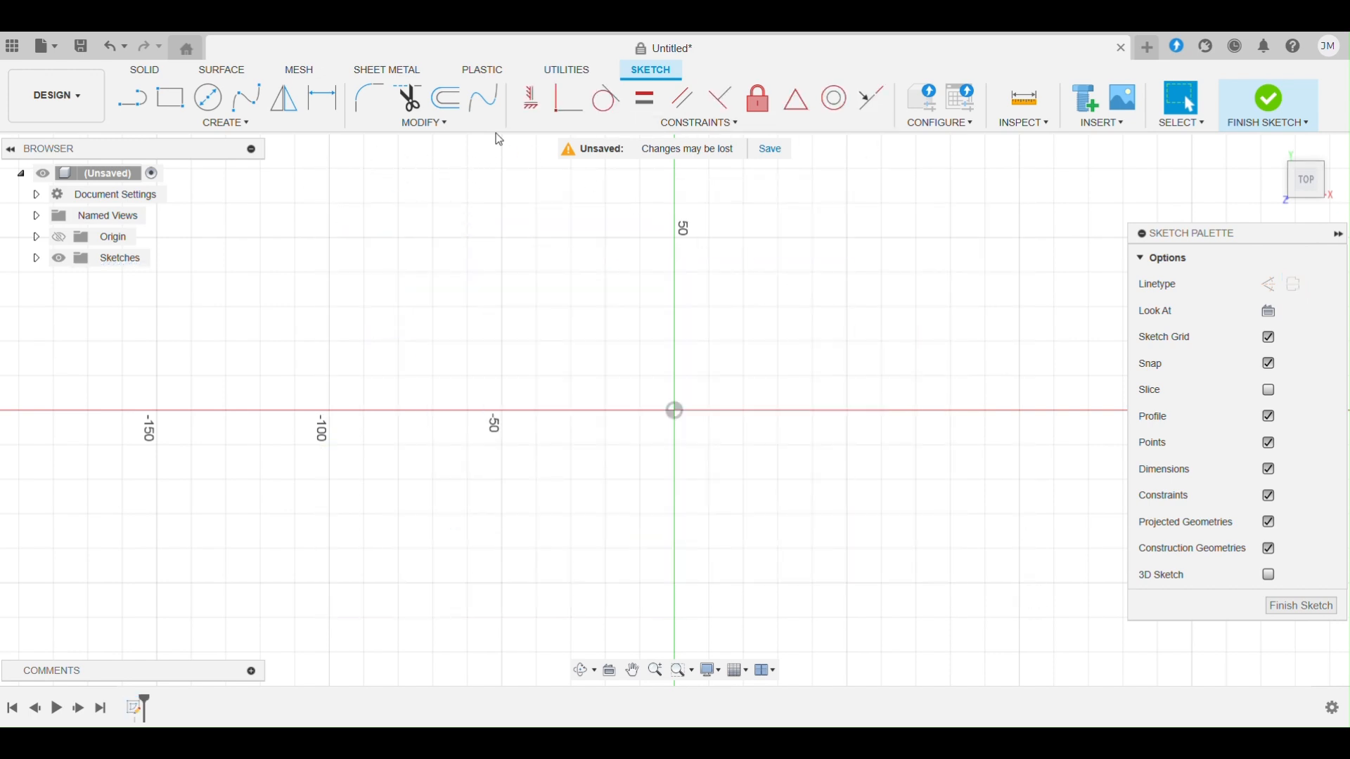
{"action": "left_click", "coordinate": [228, 124]}
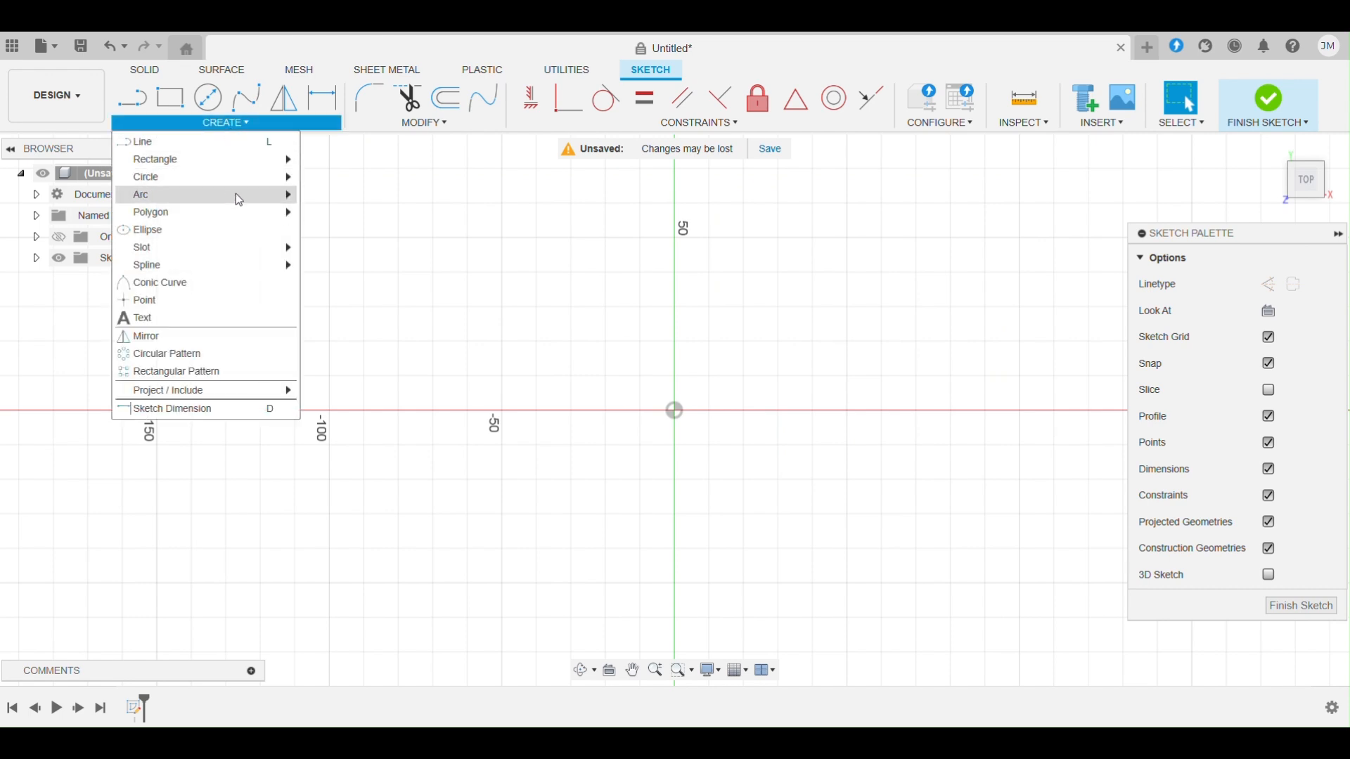
{"action": "mouse_move", "coordinate": [253, 161]}
{"action": "left_click", "coordinate": [354, 196]}
{"action": "left_click", "coordinate": [675, 410]}
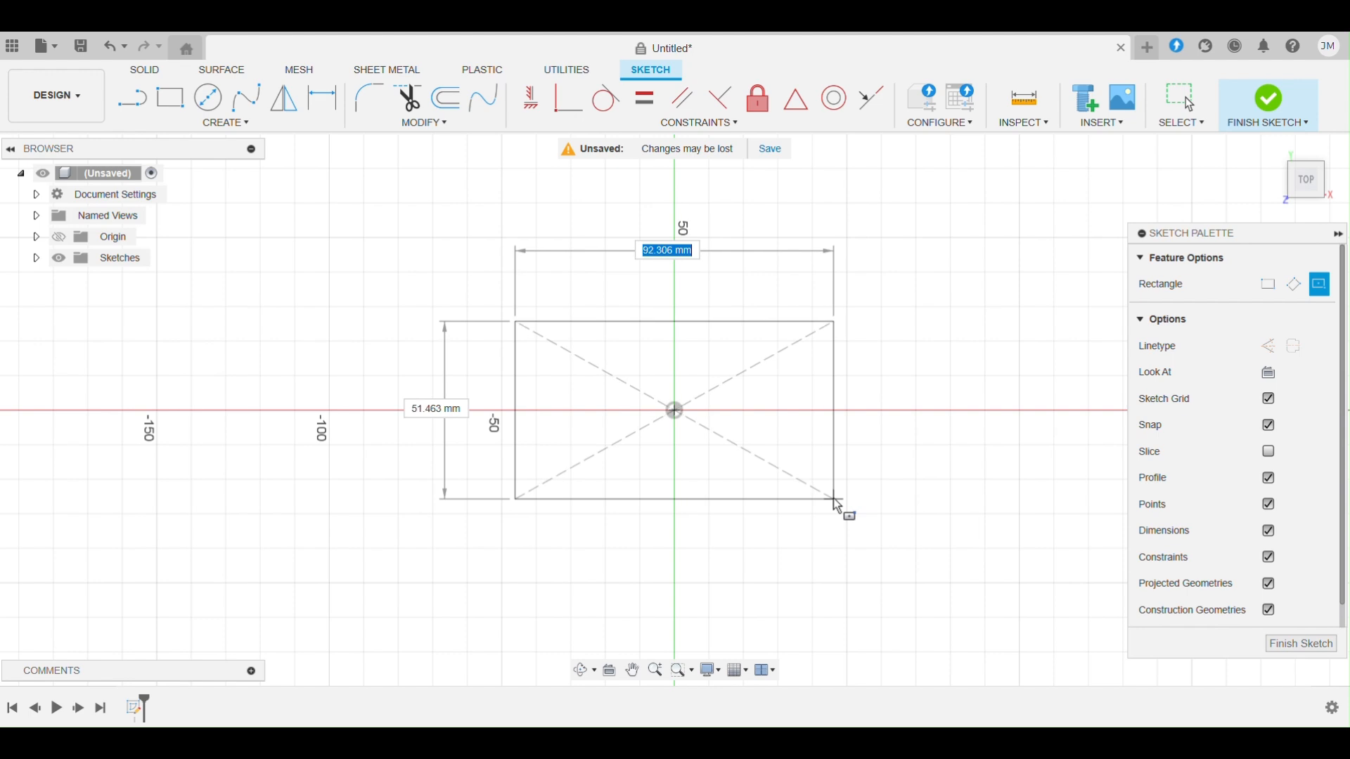
{"action": "left_click", "coordinate": [835, 501]}
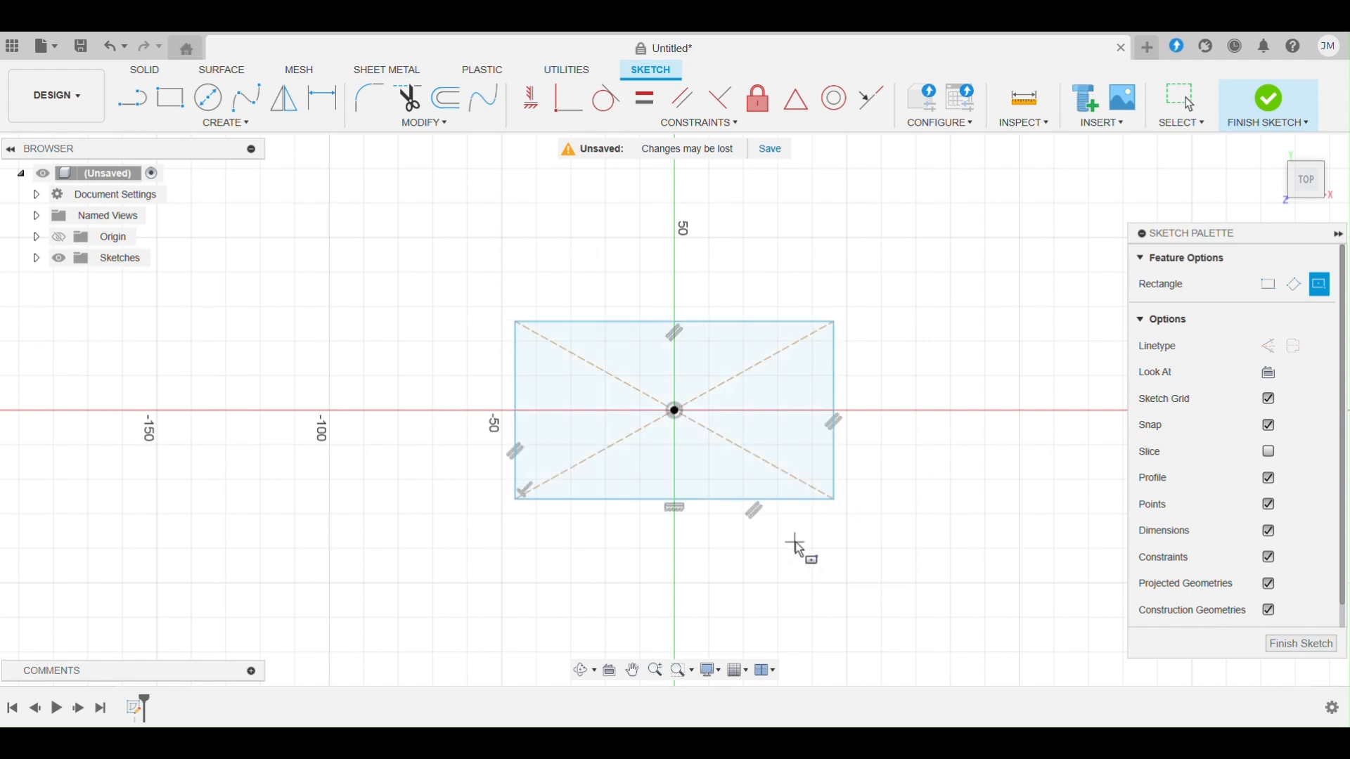
{"action": "key", "text": "Escape"}
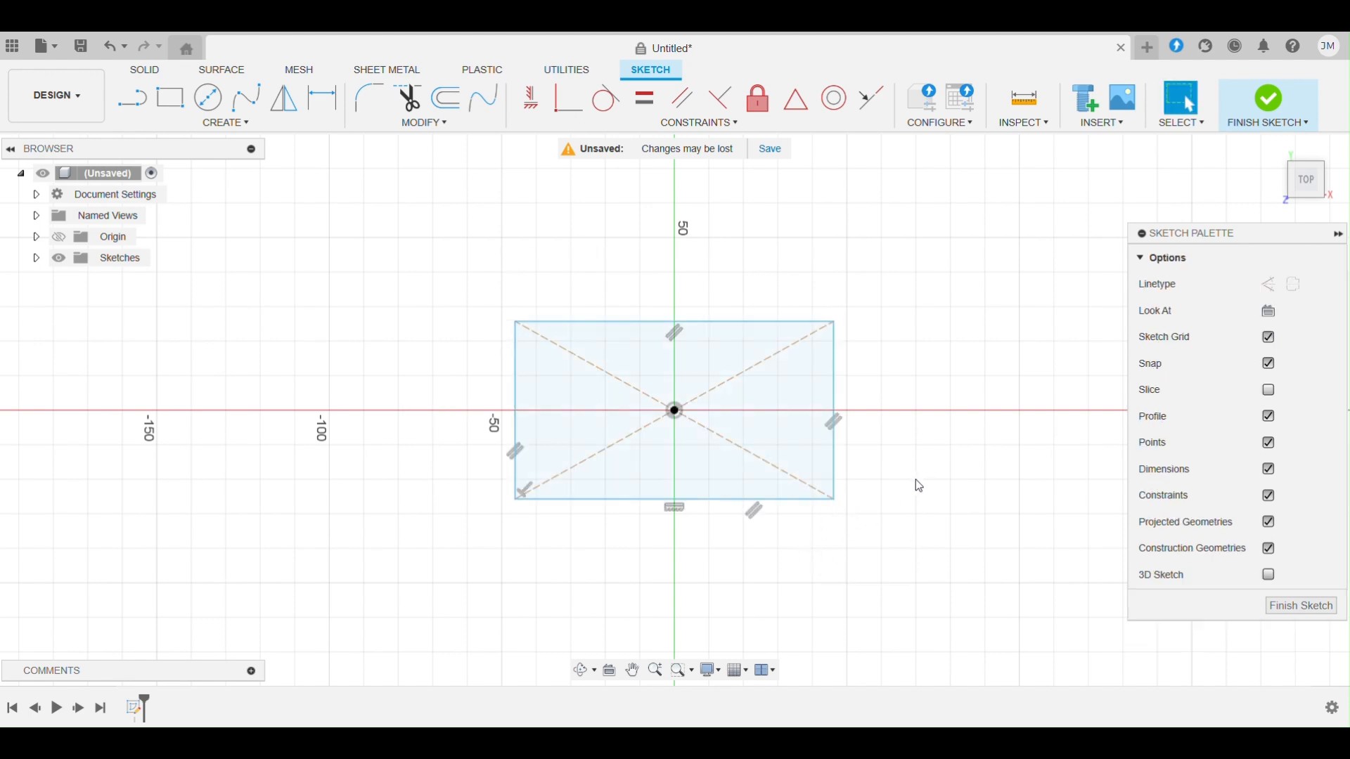
- Offset the whole center rectangle by 3 mm on two sides, inward and outward, and finish the sketch
{"action": "left_click", "coordinate": [445, 98]}
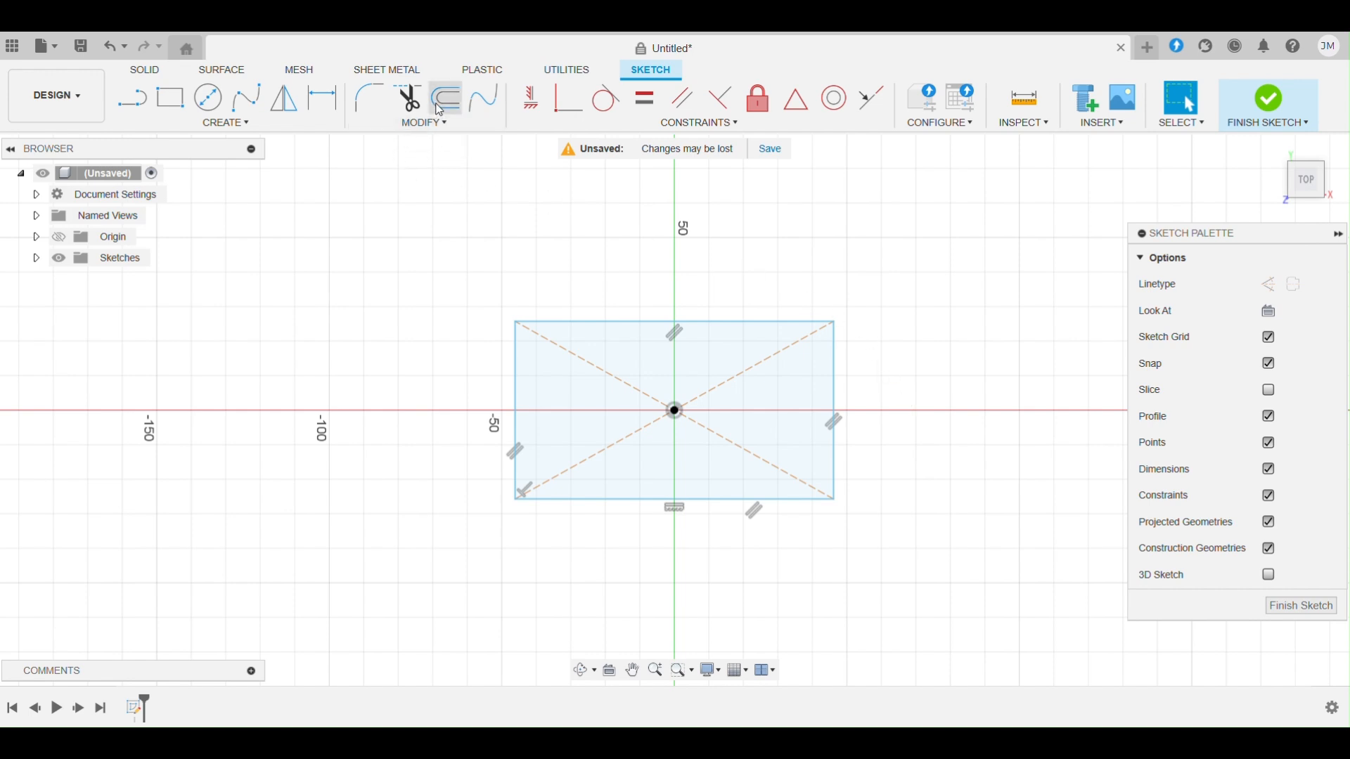
{"action": "left_click", "coordinate": [726, 323]}
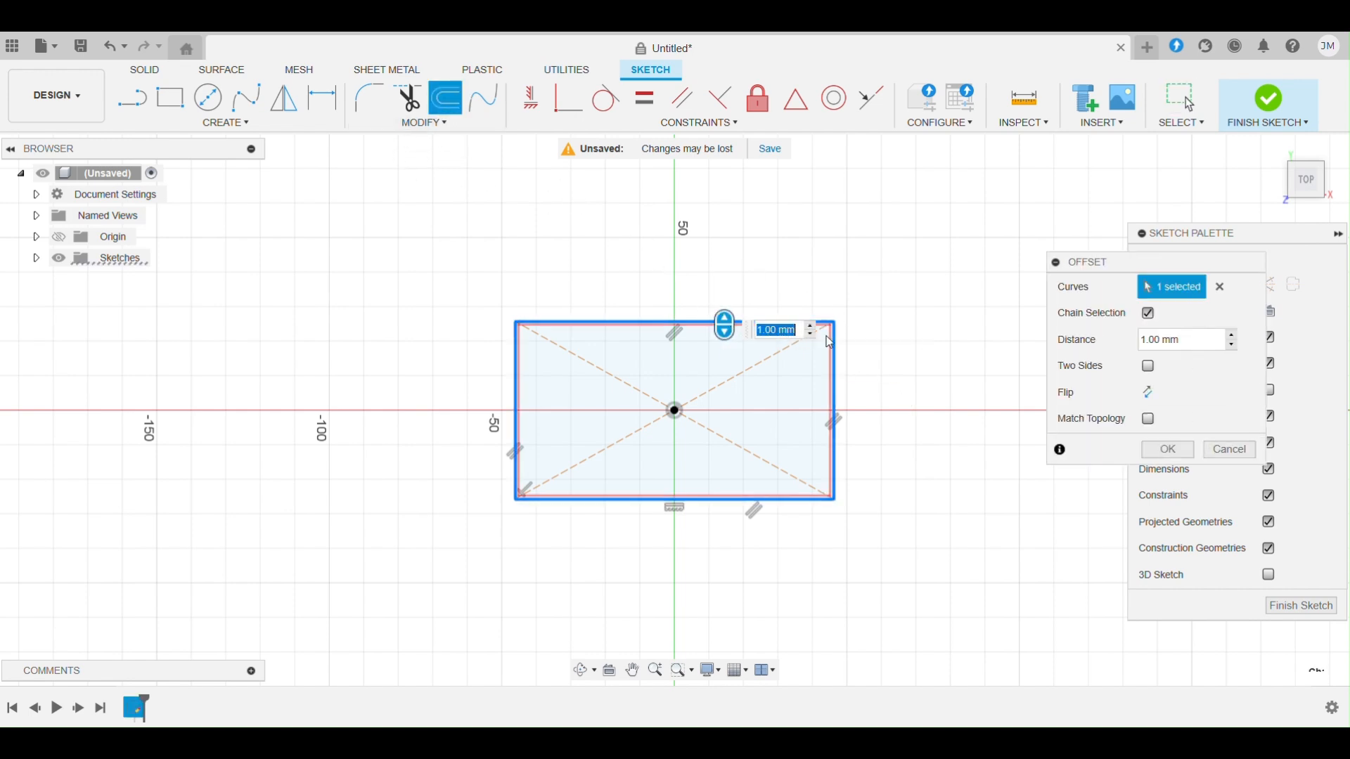
{"action": "left_click_drag", "start_coordinate": [1146, 266], "coordinate": [1005, 243]}
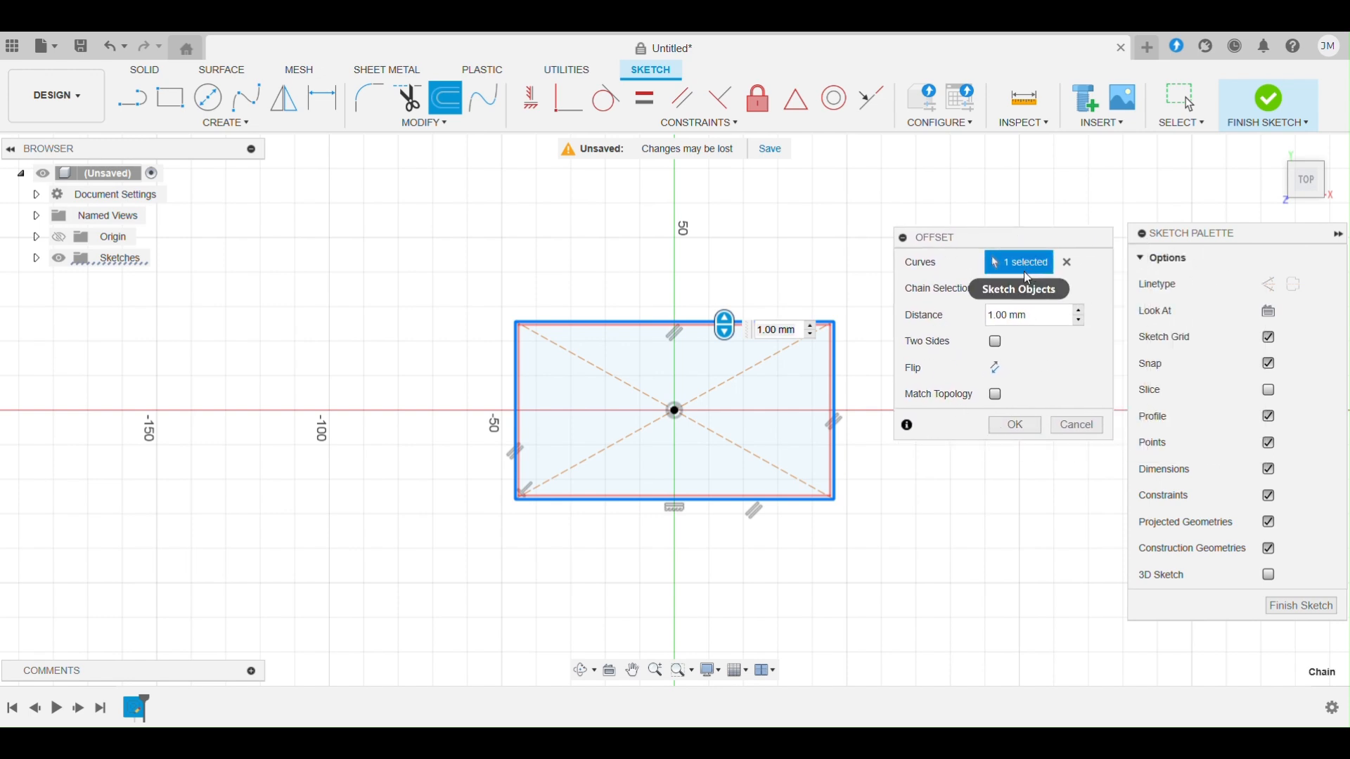
{"action": "left_click", "coordinate": [1080, 312]}
{"action": "left_click", "coordinate": [1081, 311]}
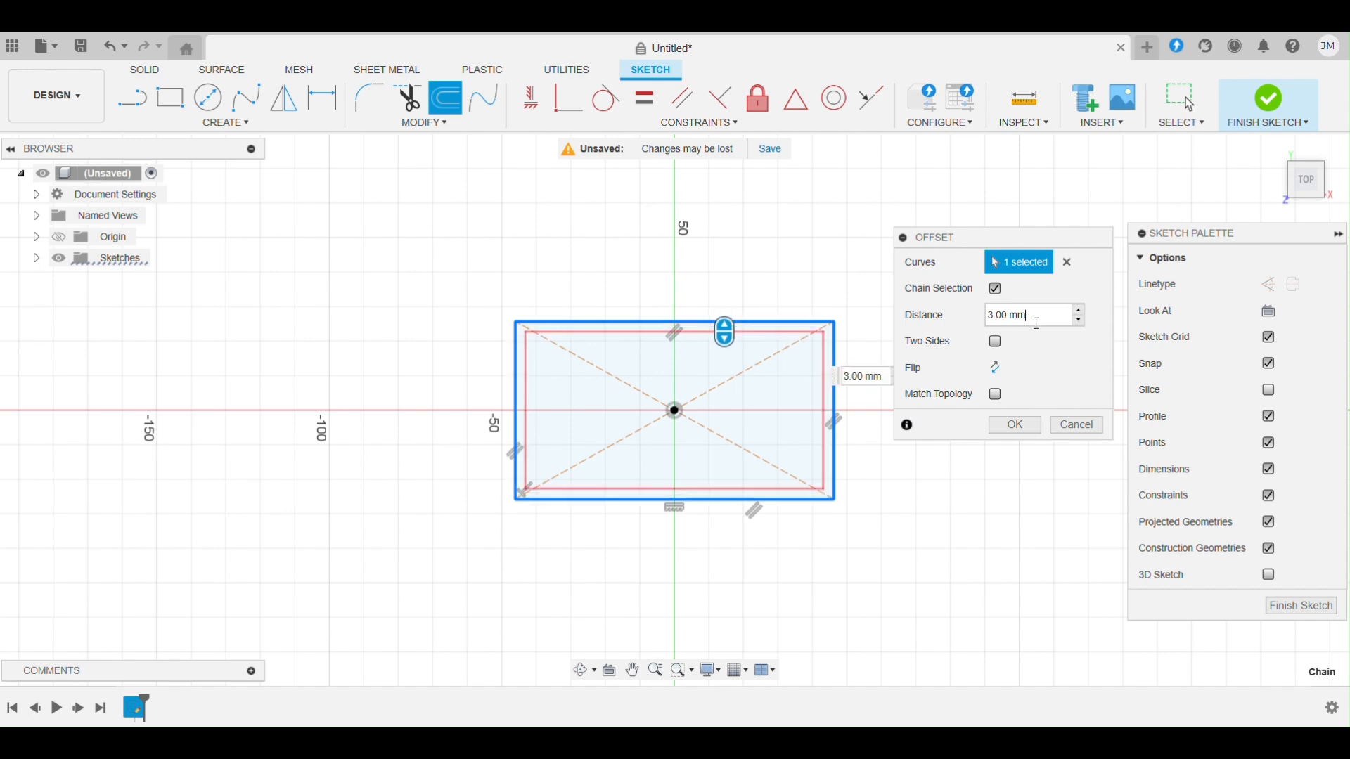
{"action": "left_click", "coordinate": [995, 343]}
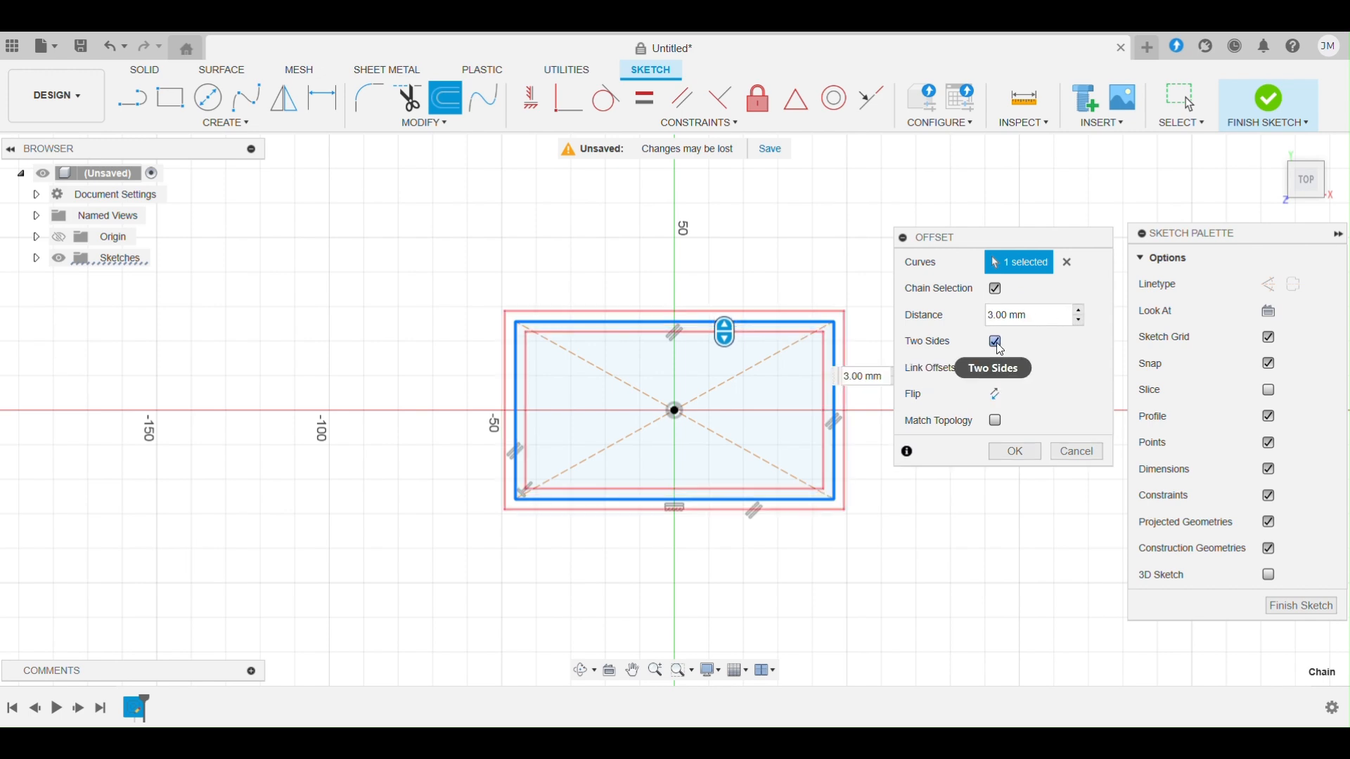
{"action": "left_click", "coordinate": [1017, 452]}
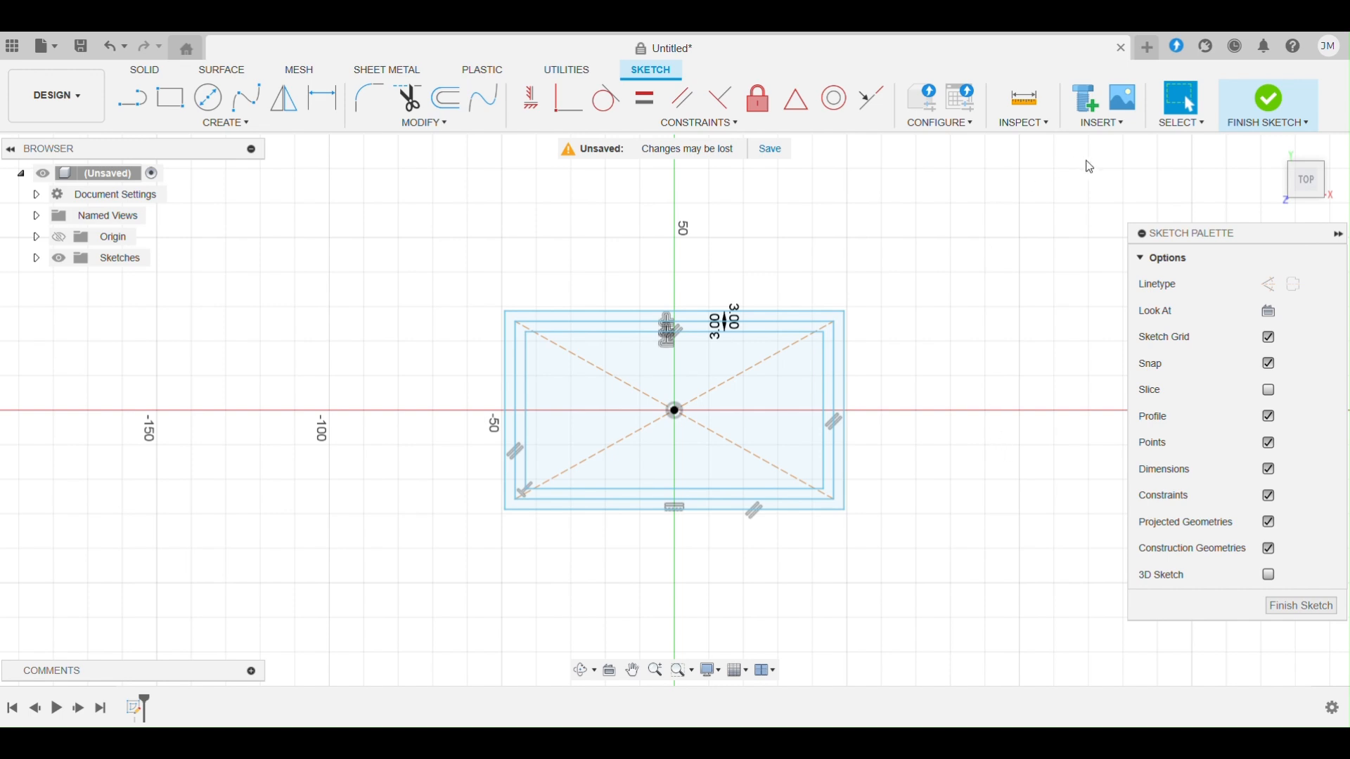
{"action": "left_click", "coordinate": [1268, 102]}
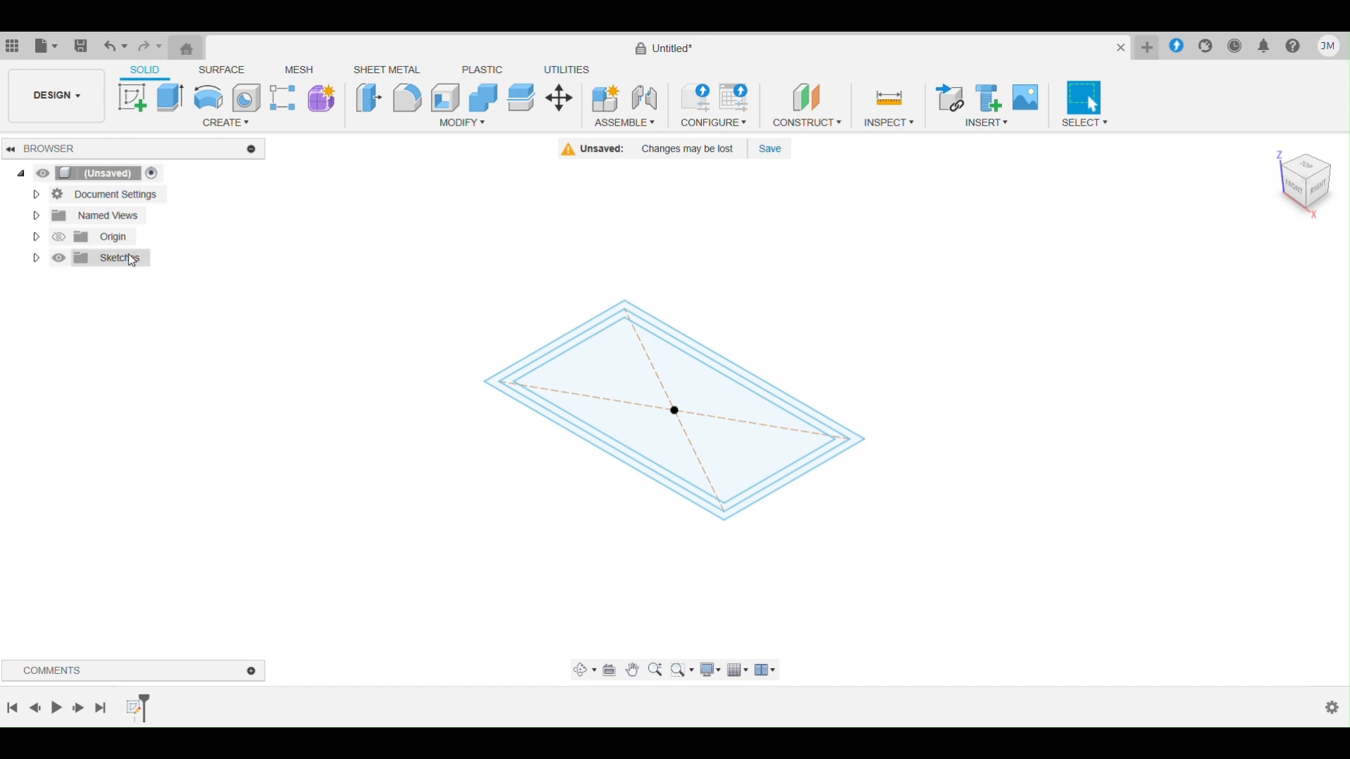
- Extrude the narrow band between the original rectangle and its inner offset upward by 30 mm as a new body
{"action": "left_click", "coordinate": [132, 260]}
{"action": "right_click", "coordinate": [132, 258]}
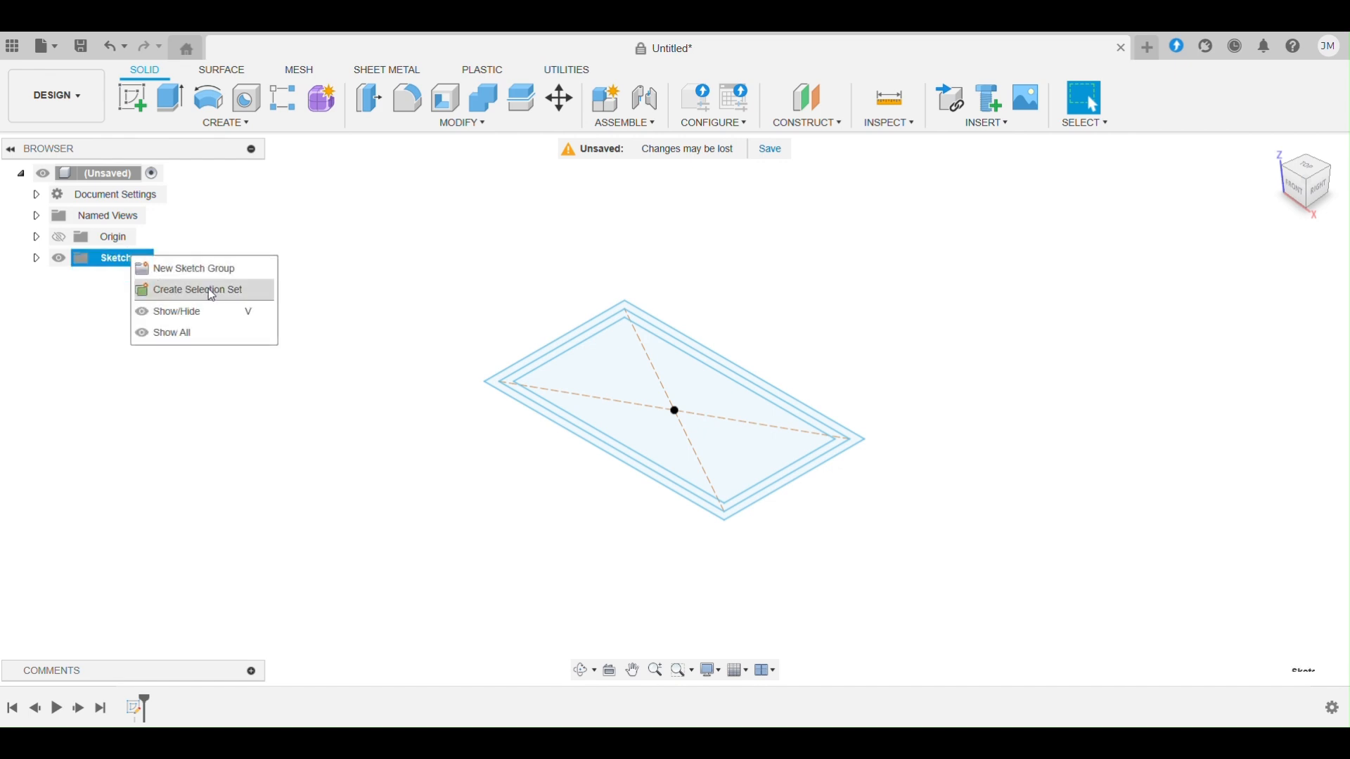
{"action": "left_click", "coordinate": [170, 98]}
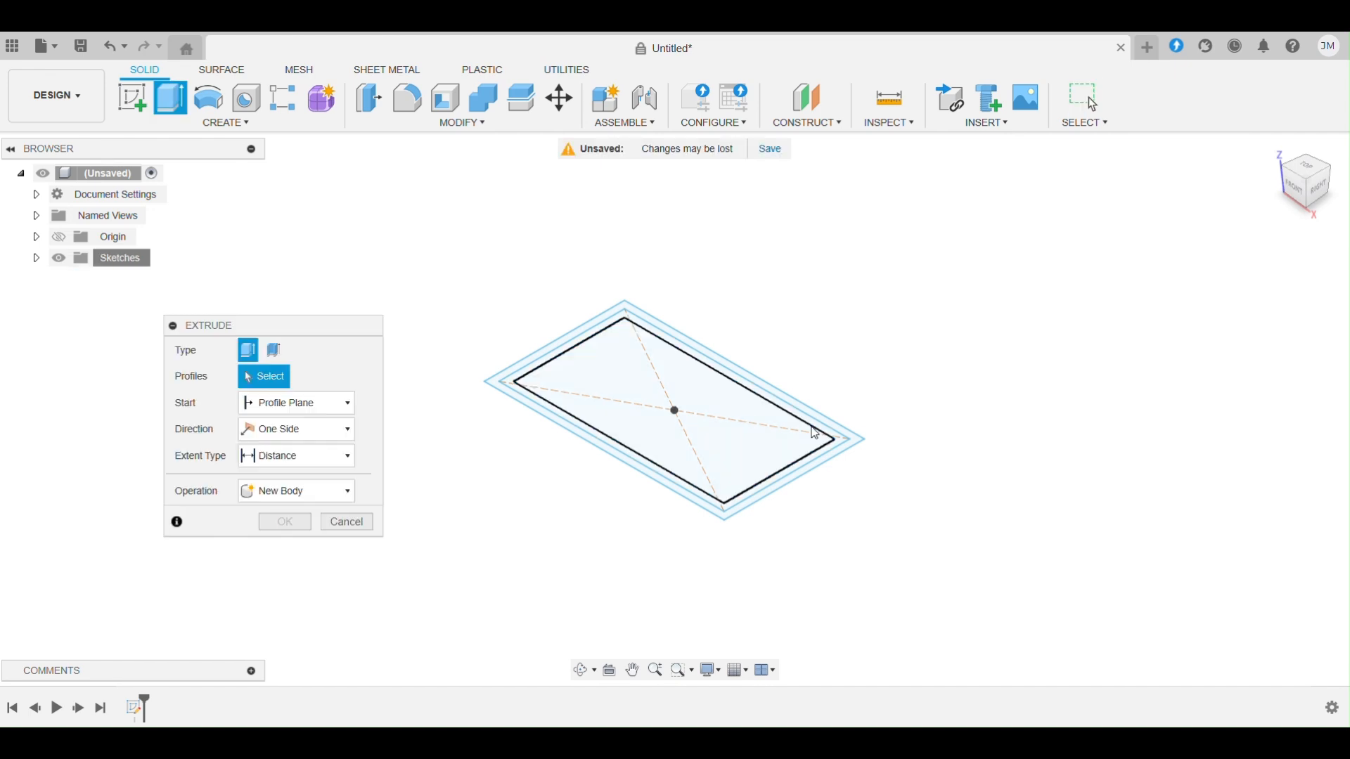
{"action": "left_click", "coordinate": [808, 467]}
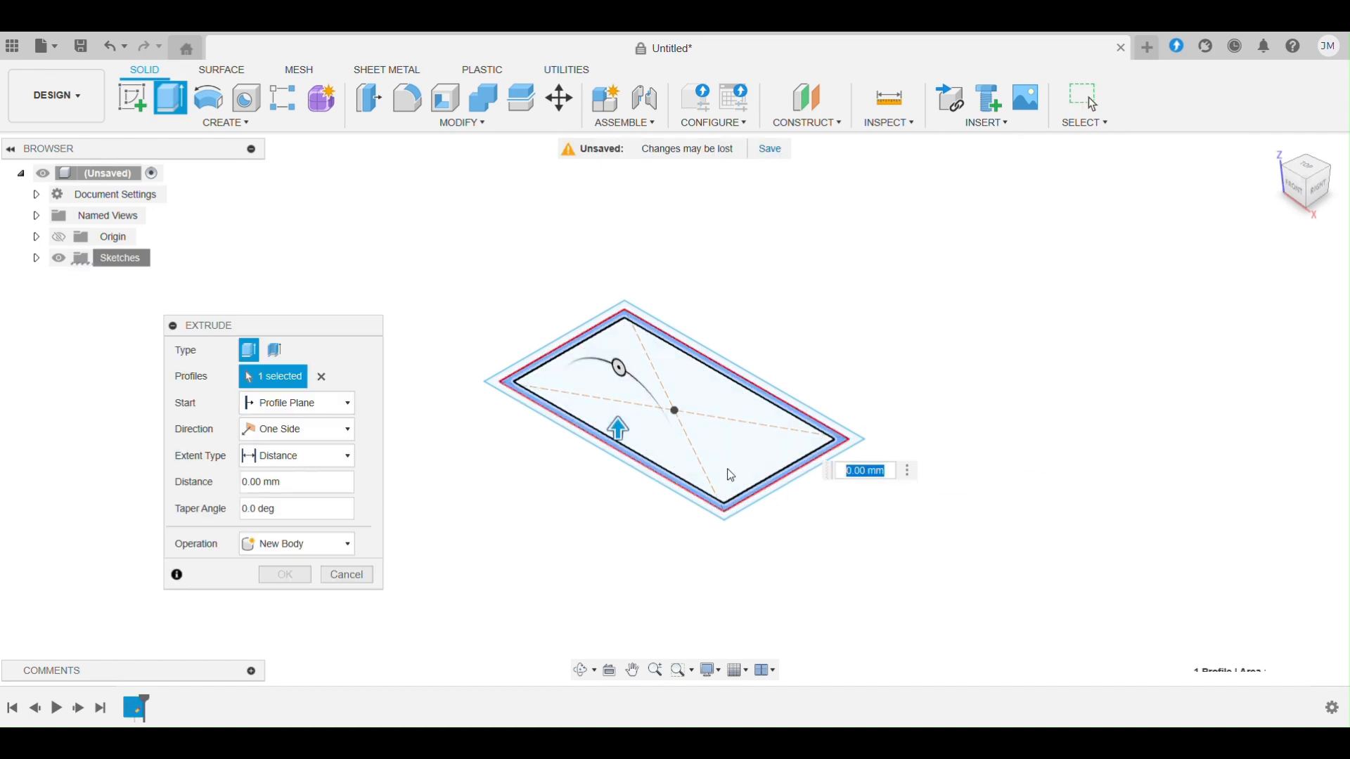
{"action": "left_click_drag", "start_coordinate": [613, 406], "coordinate": [612, 343]}
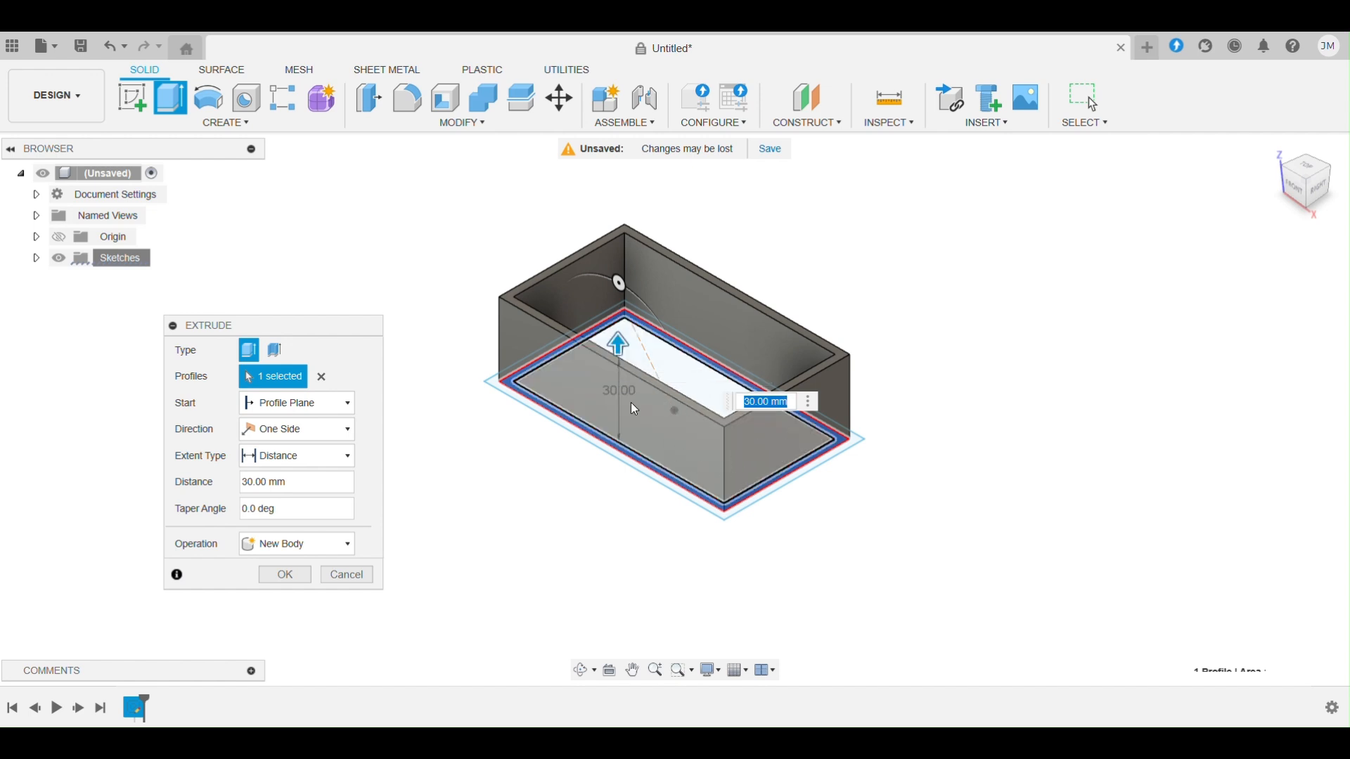
{"action": "left_click", "coordinate": [284, 573]}
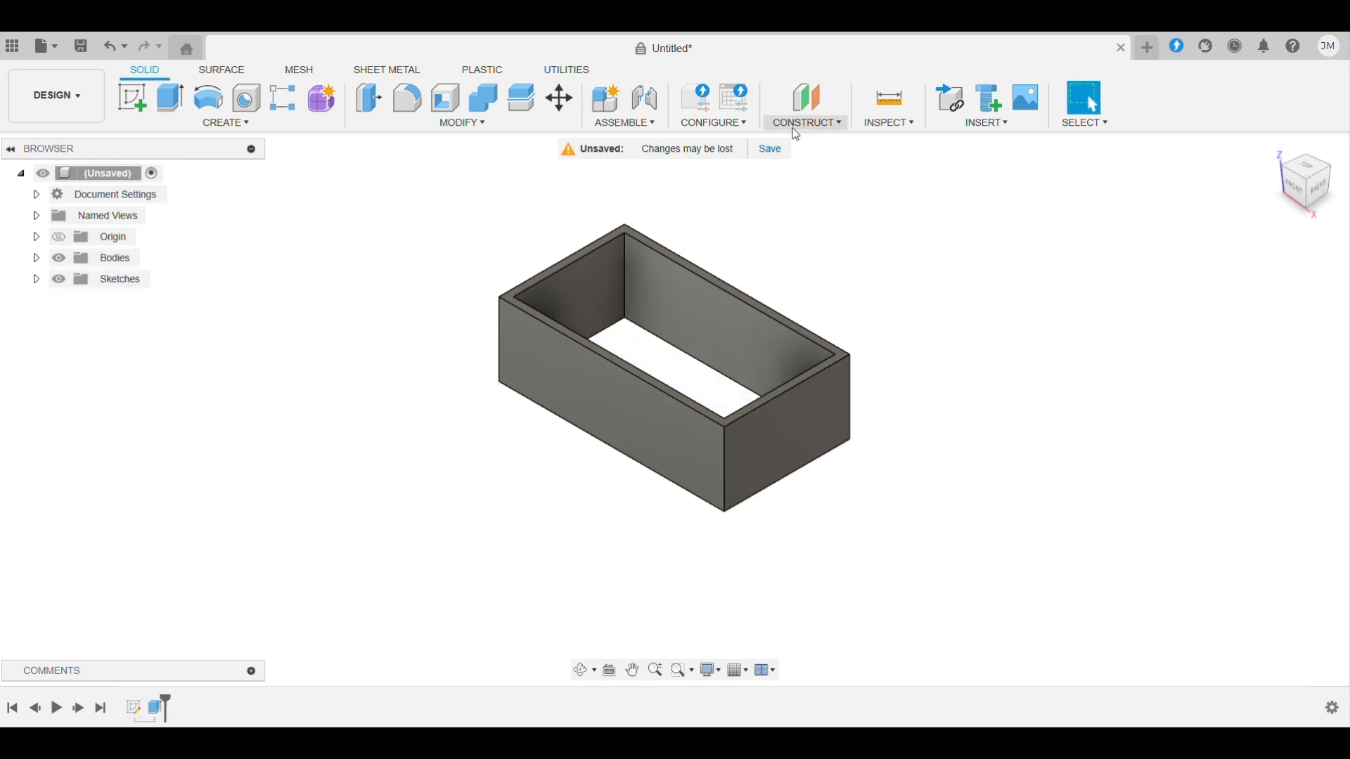